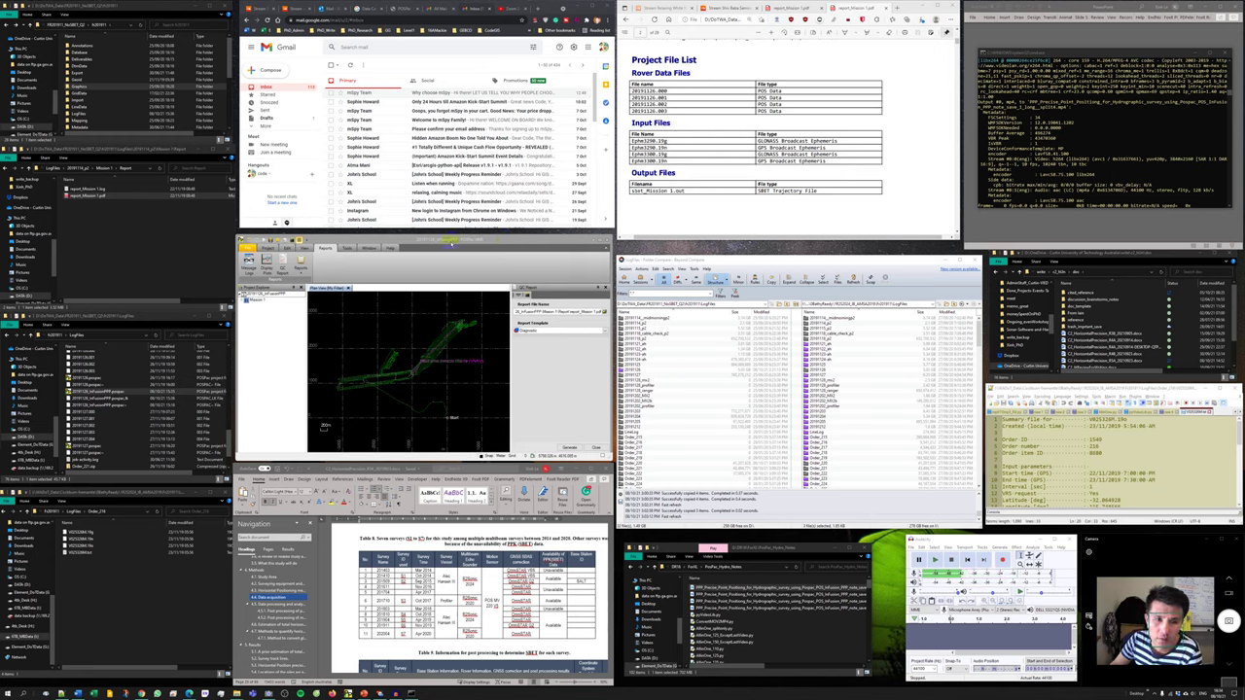
- Show the GNSS-Inertial Processor settings from the Project ribbon in POSPac MMS
left_click(507, 240)
left_click(269, 248)
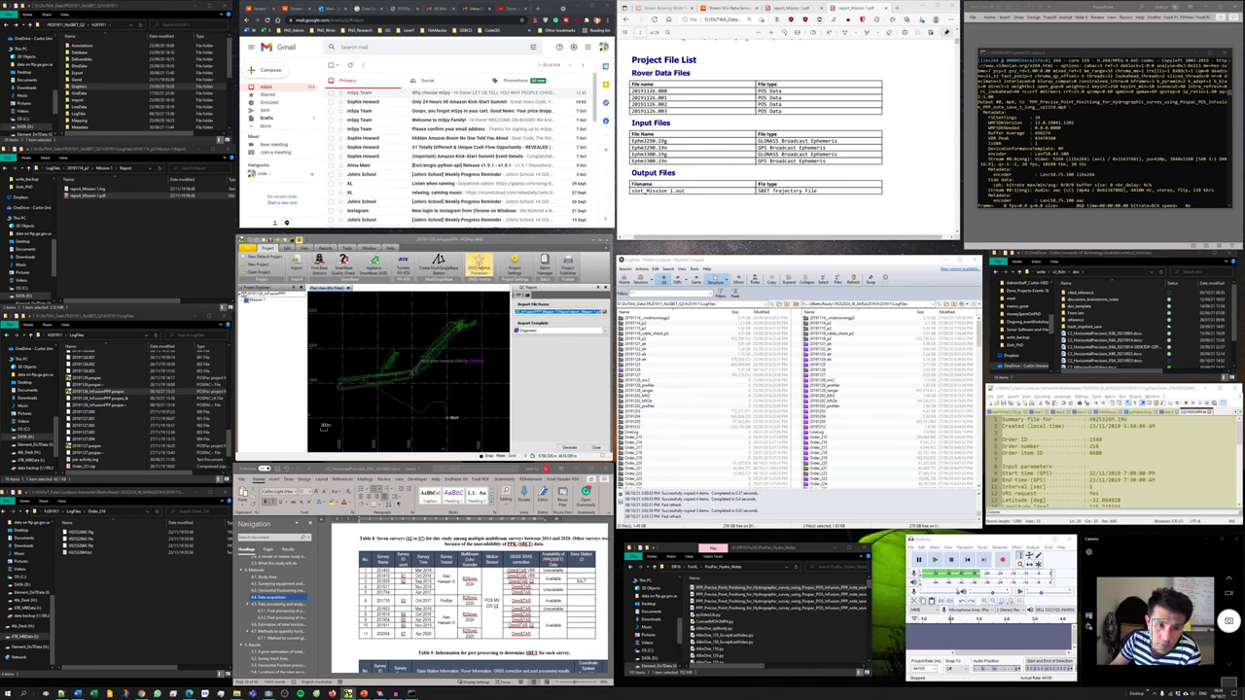
left_click(491, 265)
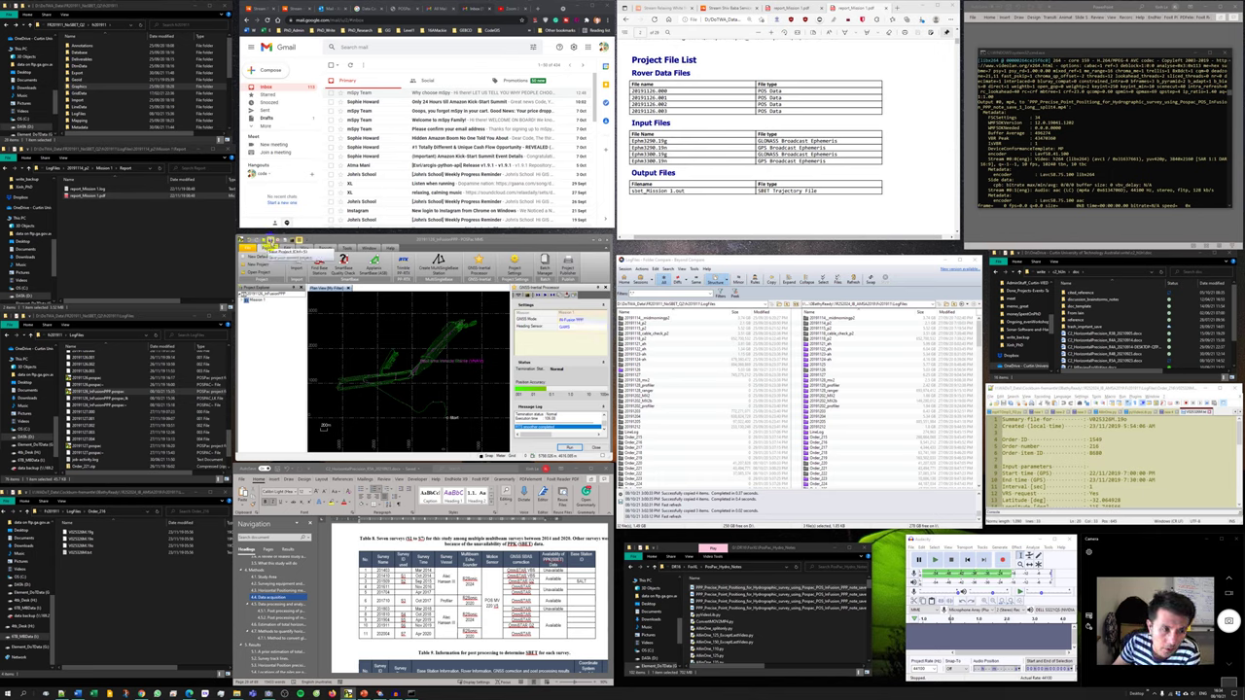
- Keep IN-Fusion PPP as the GNSS mode and save the project as a new PPP-named file
left_click(586, 322)
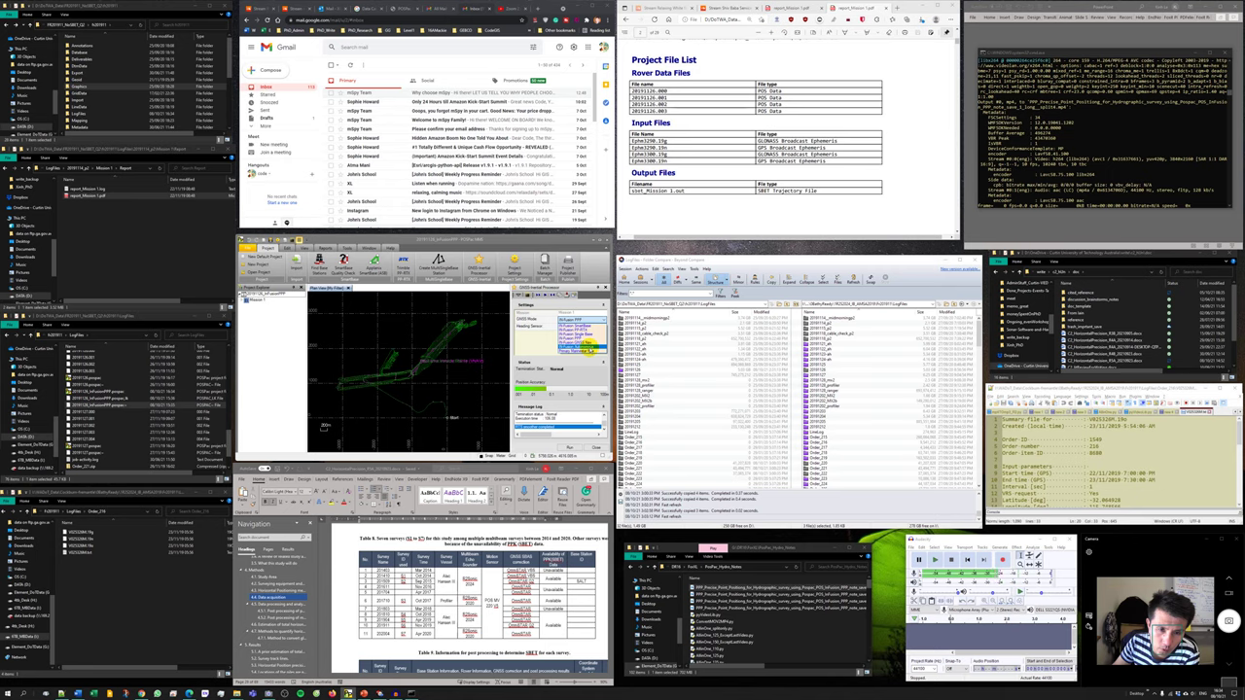
left_click(562, 242)
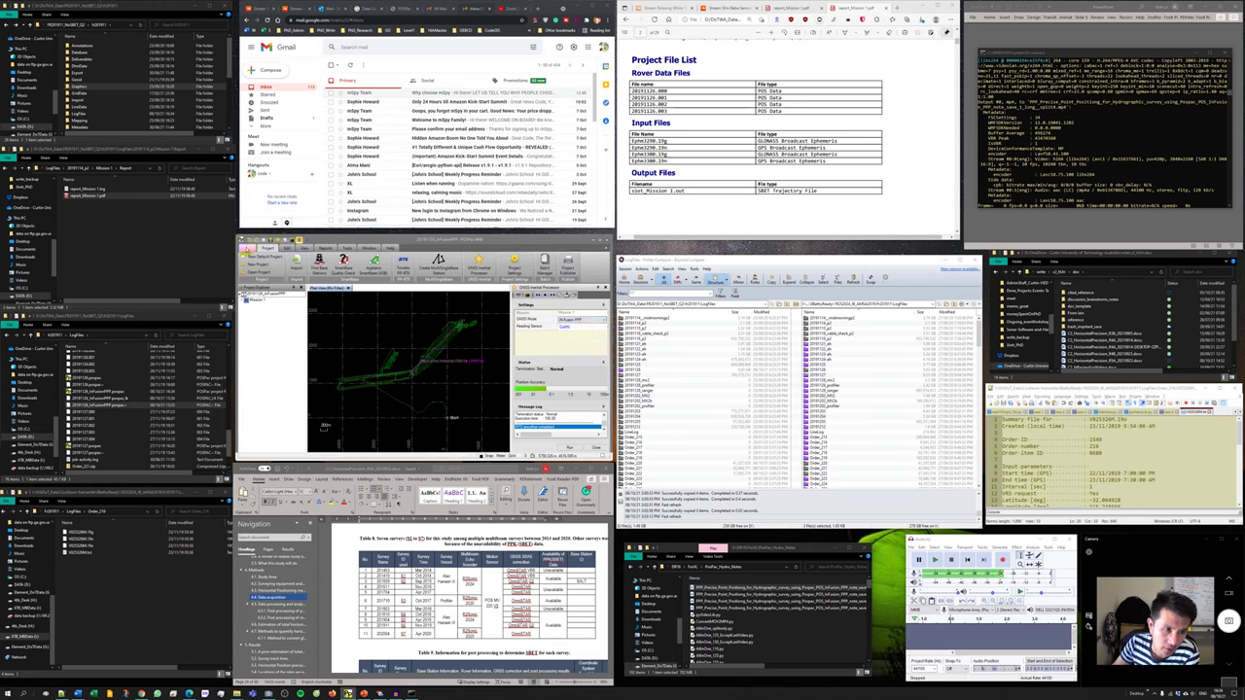
left_click(245, 248)
left_click(258, 271)
double_click(449, 376)
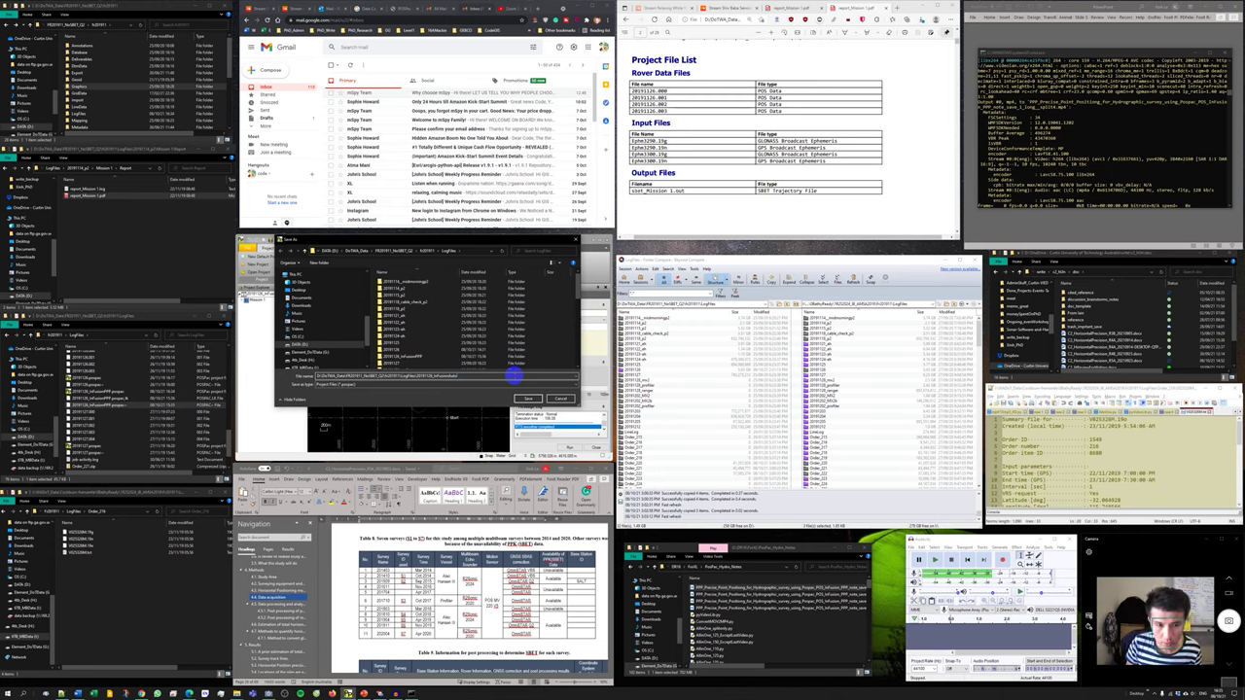
left_click(525, 399)
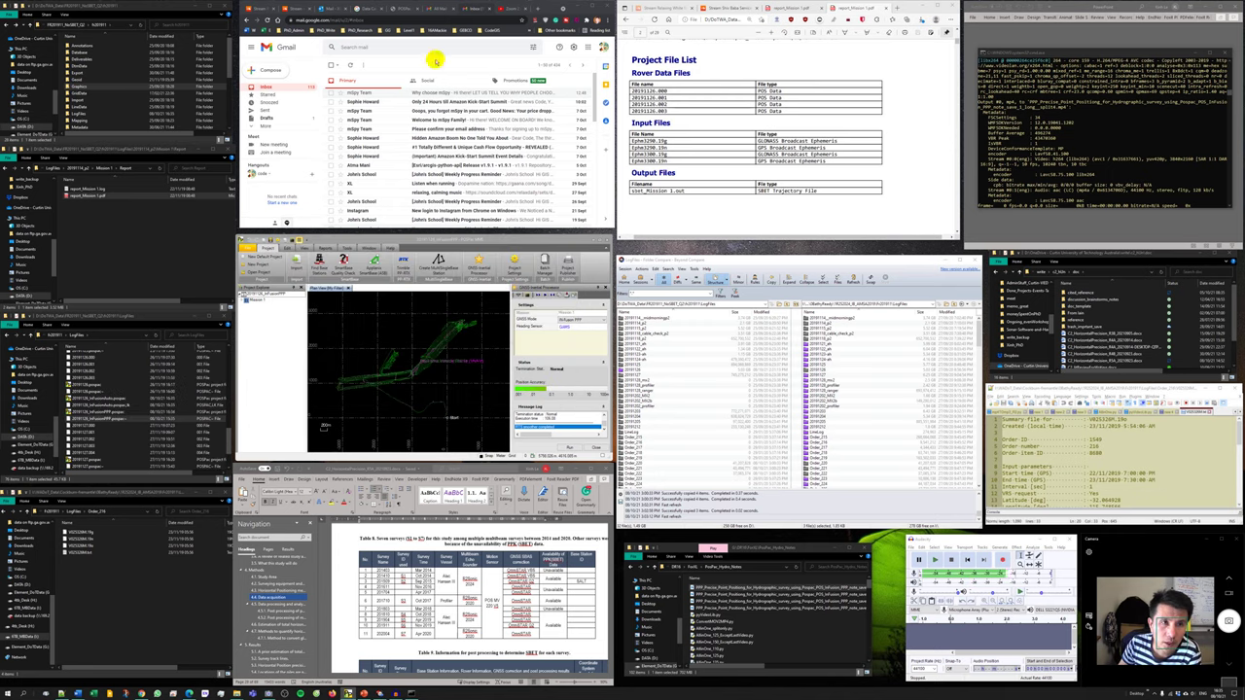
- Scroll the POSPac manual PDF to the IN-Fusion Autonomous mode description on page 26
left_click(394, 10)
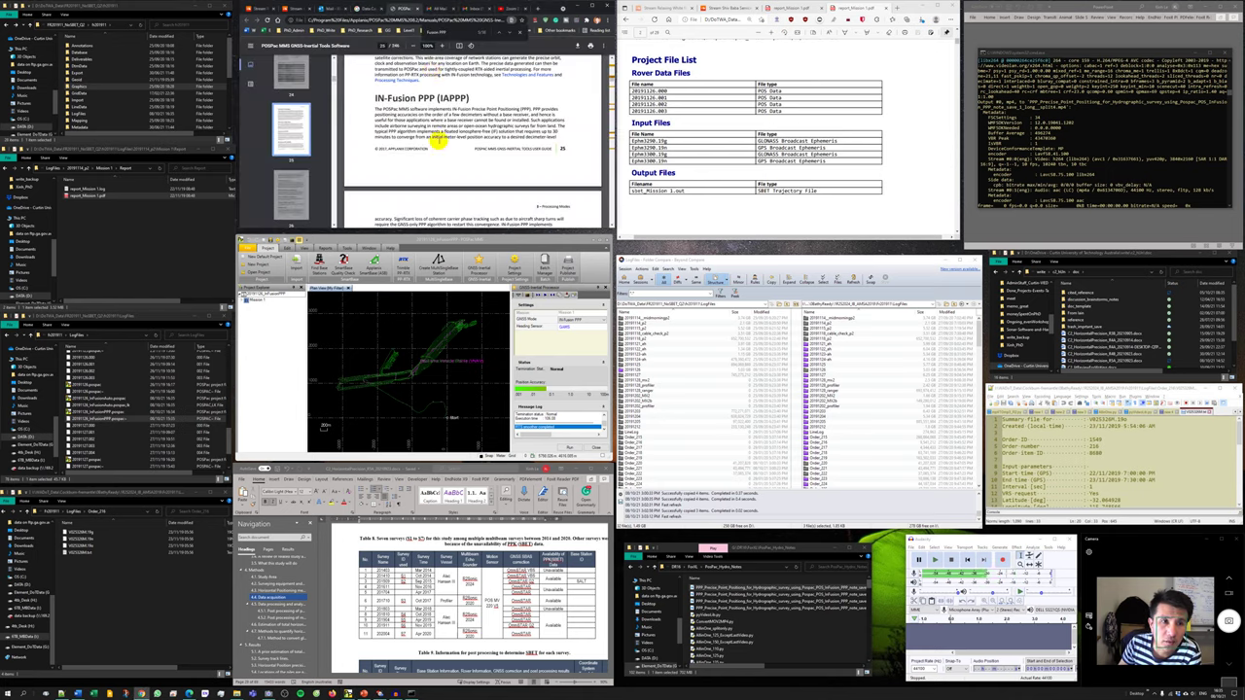
scroll(435, 144, "down", 3)
scroll(436, 144, "down", 2)
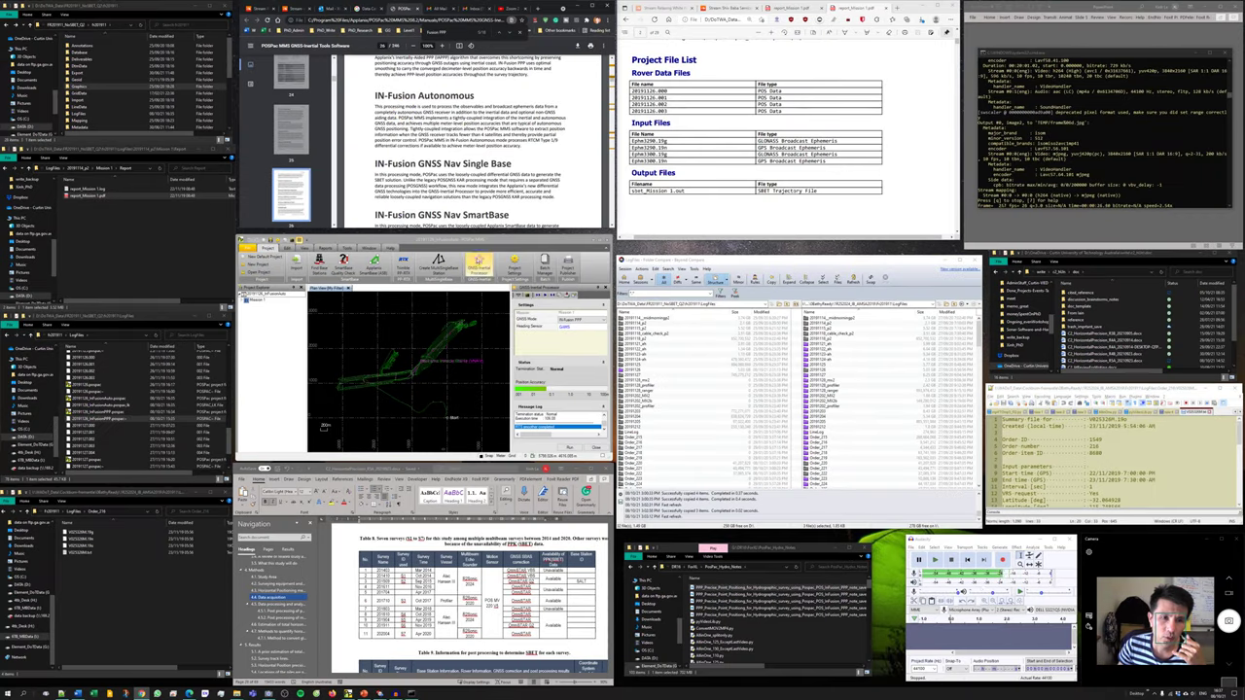
- Set the GNSS Mode dropdown to IN-Fusion Autonomous
left_click(595, 321)
left_click(582, 334)
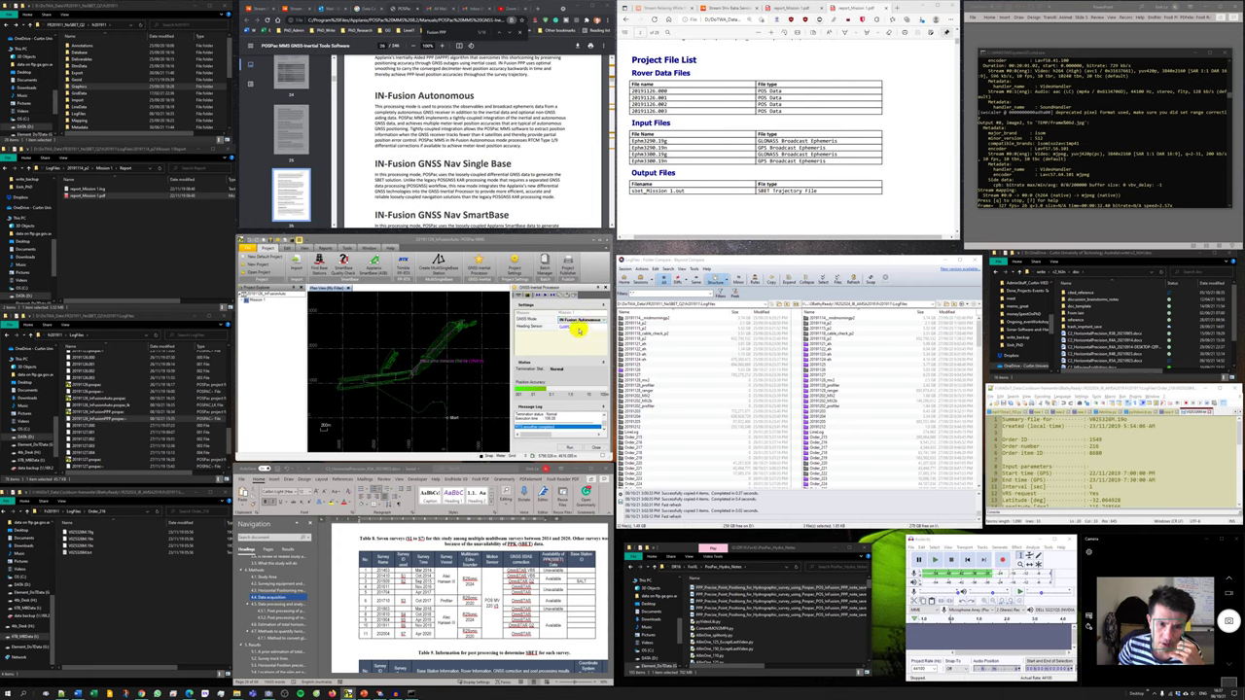
left_click(542, 158)
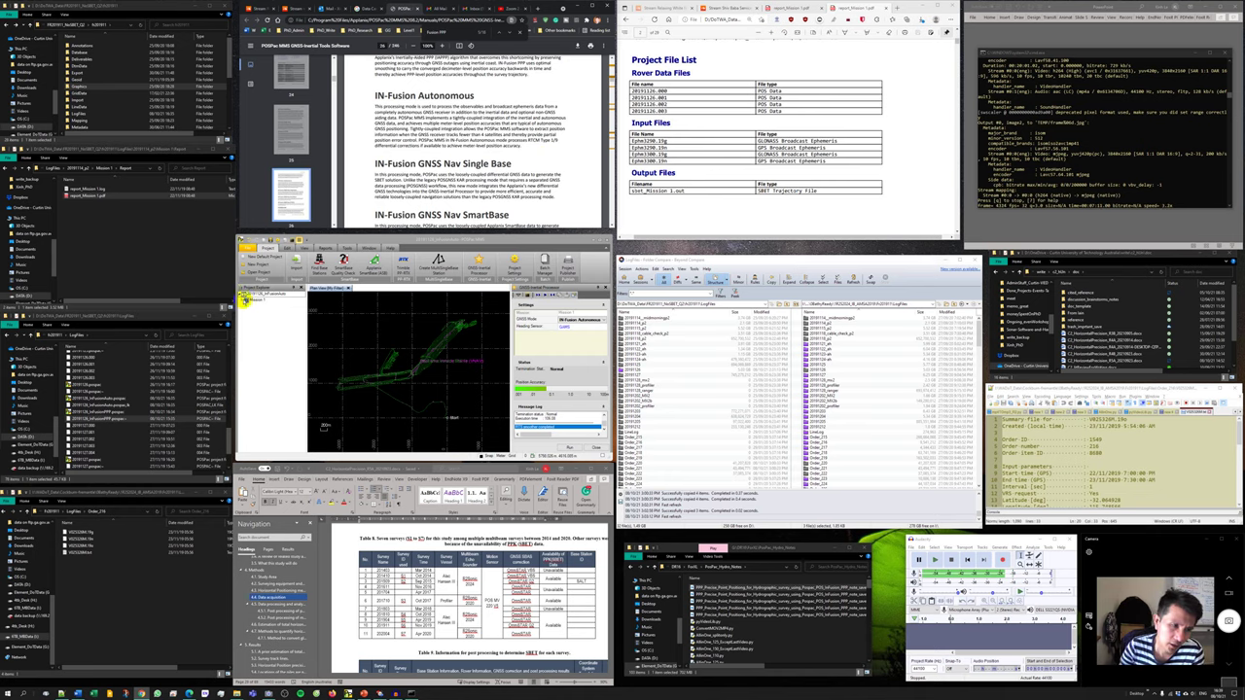
- Expand Mission 1 > Imported Files > 20191126.000 to show the POS data and ephemeris files
left_click(245, 301)
left_click(248, 338)
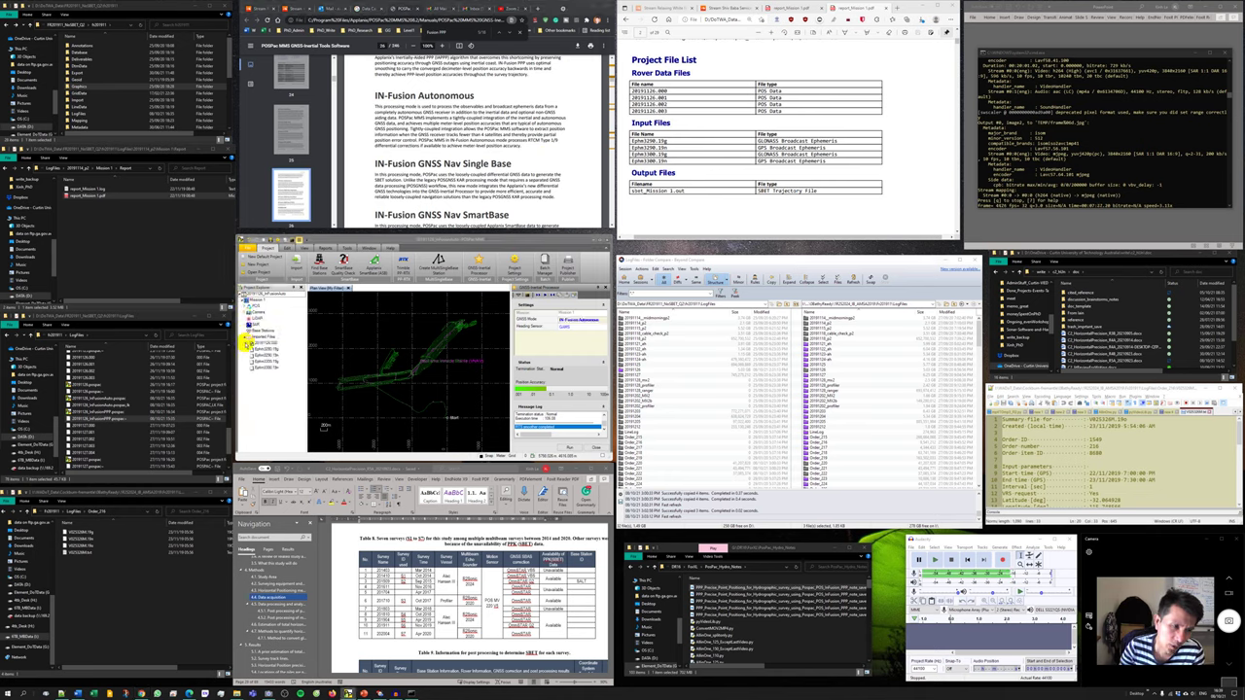
left_click(255, 346)
left_click(248, 347)
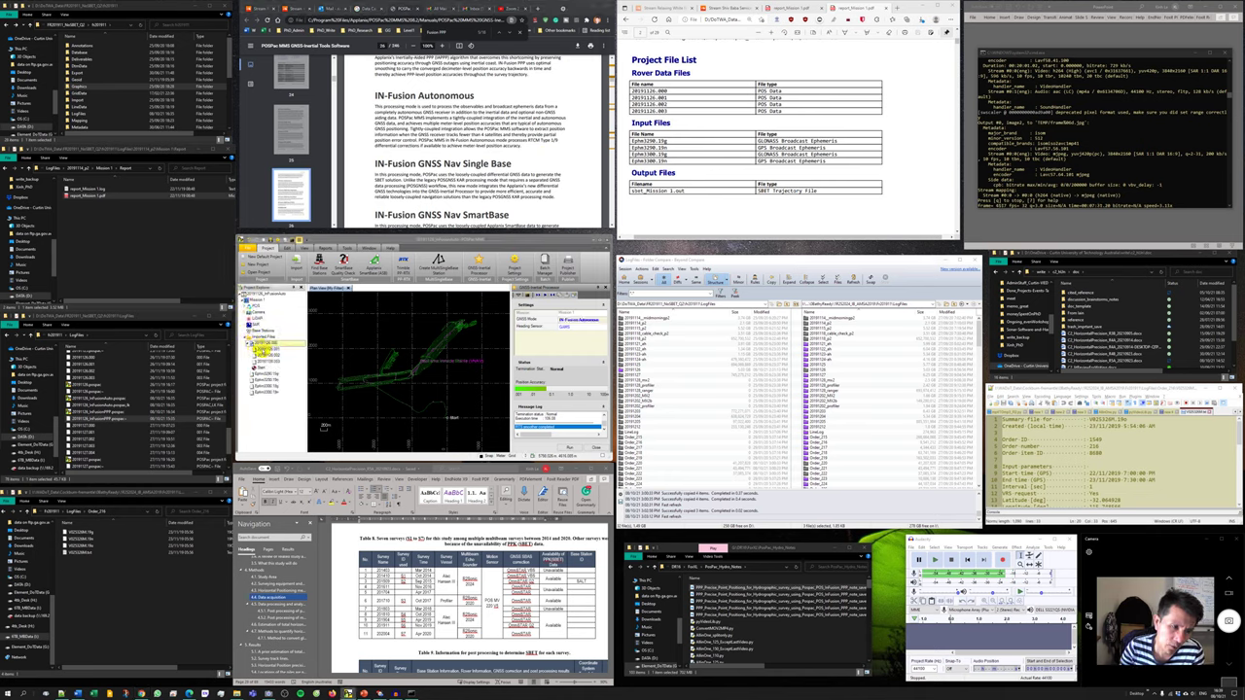
left_click(434, 373)
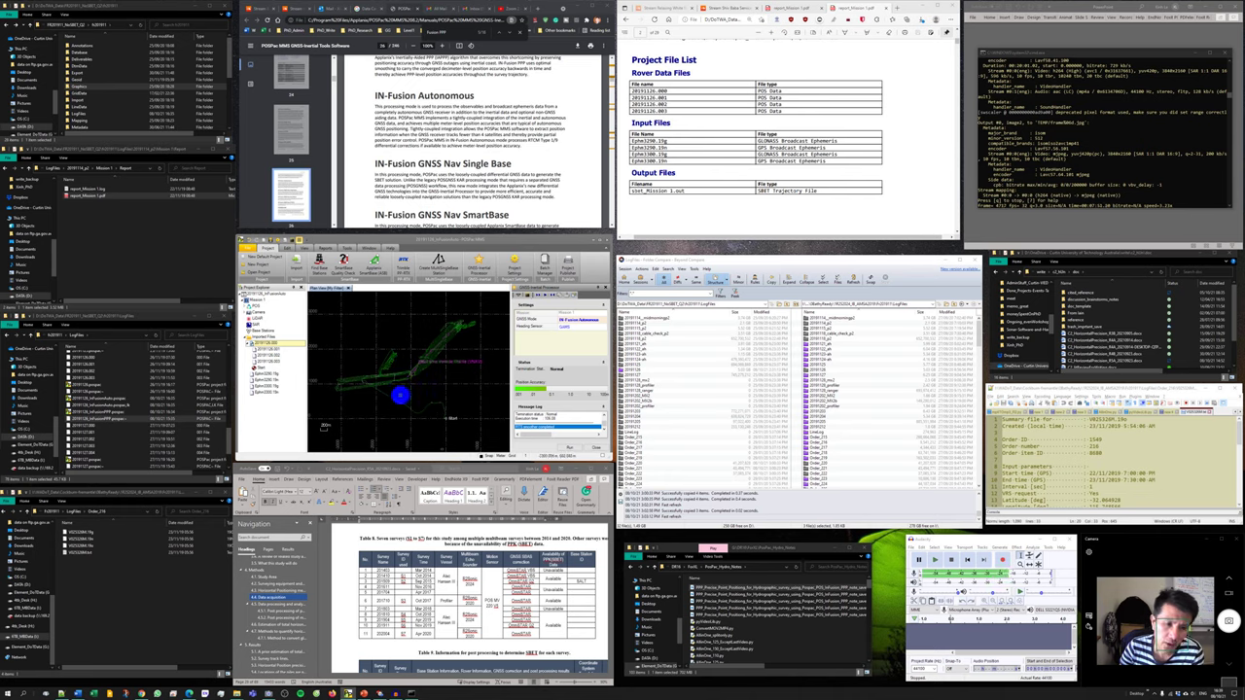
left_click(822, 175)
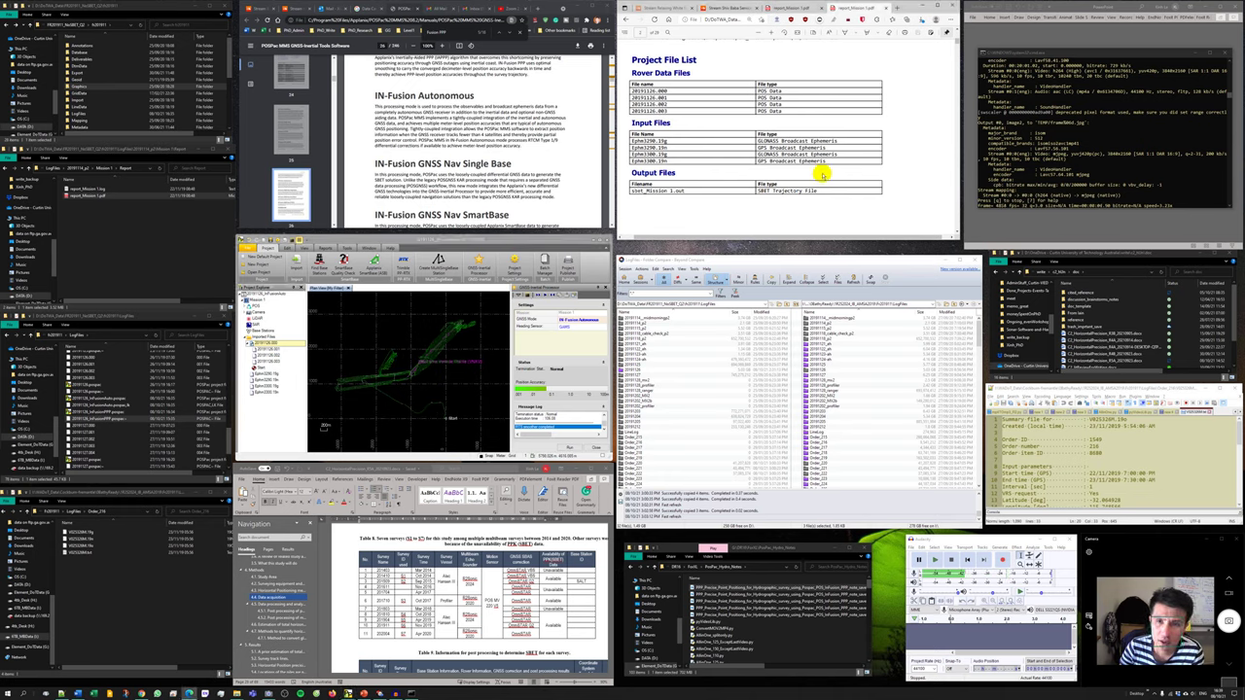
scroll(822, 174, "up", 3)
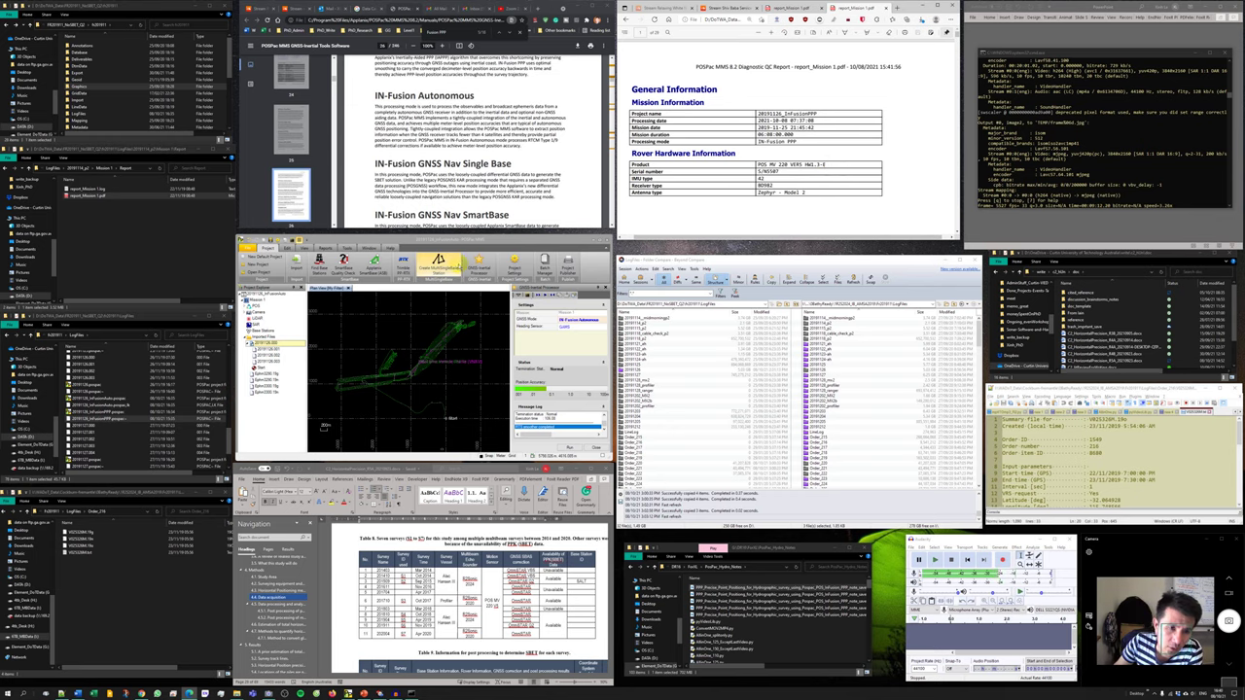
- Confirm IN-Fusion Autonomous as the GNSS mode and run processing on Mission 1
left_click(478, 266)
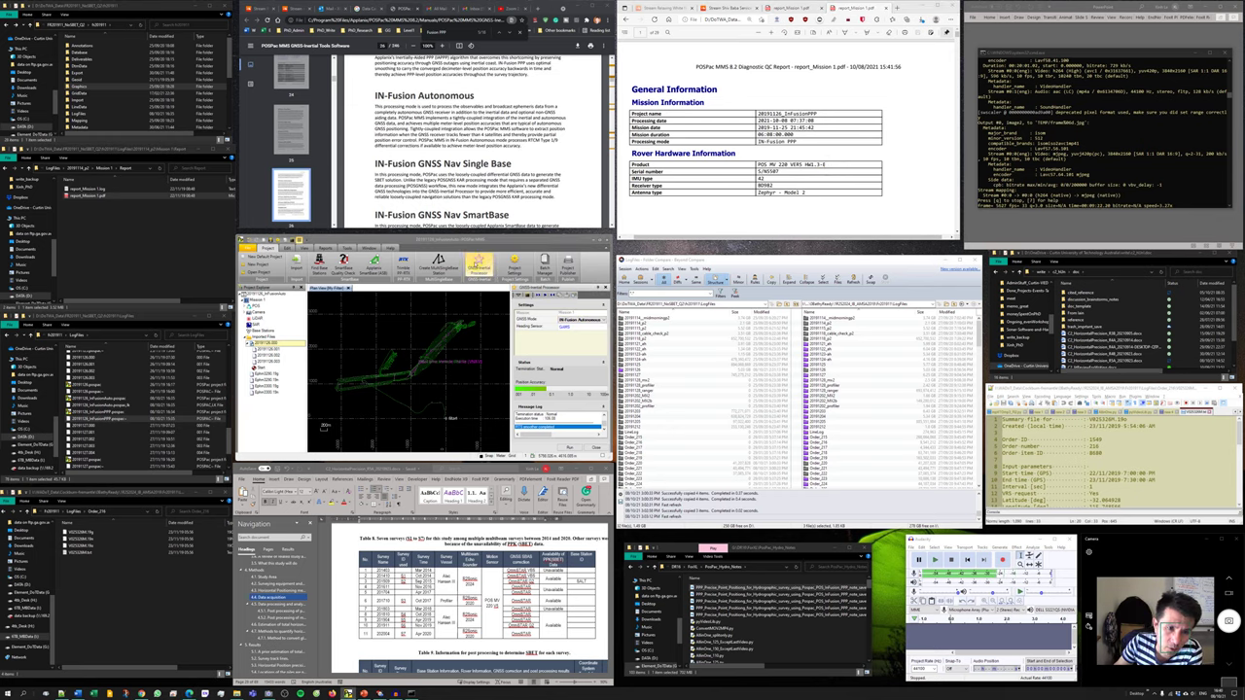
left_click(588, 321)
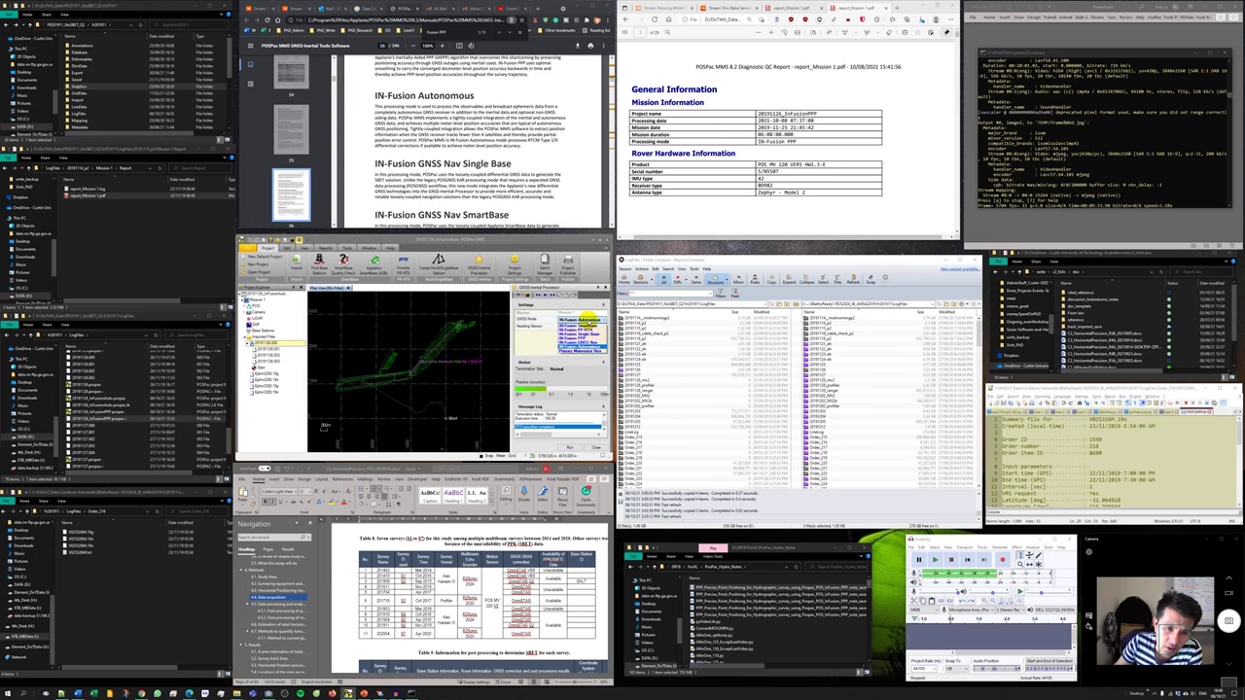
left_click(588, 321)
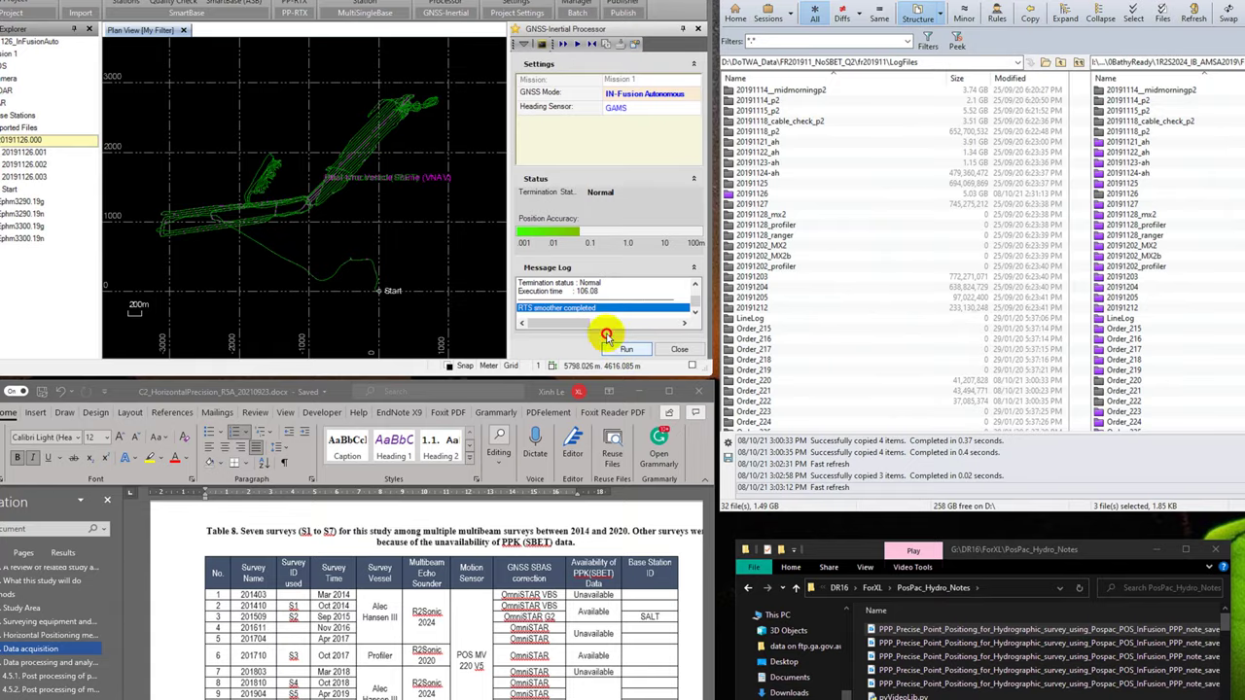
left_click(441, 358)
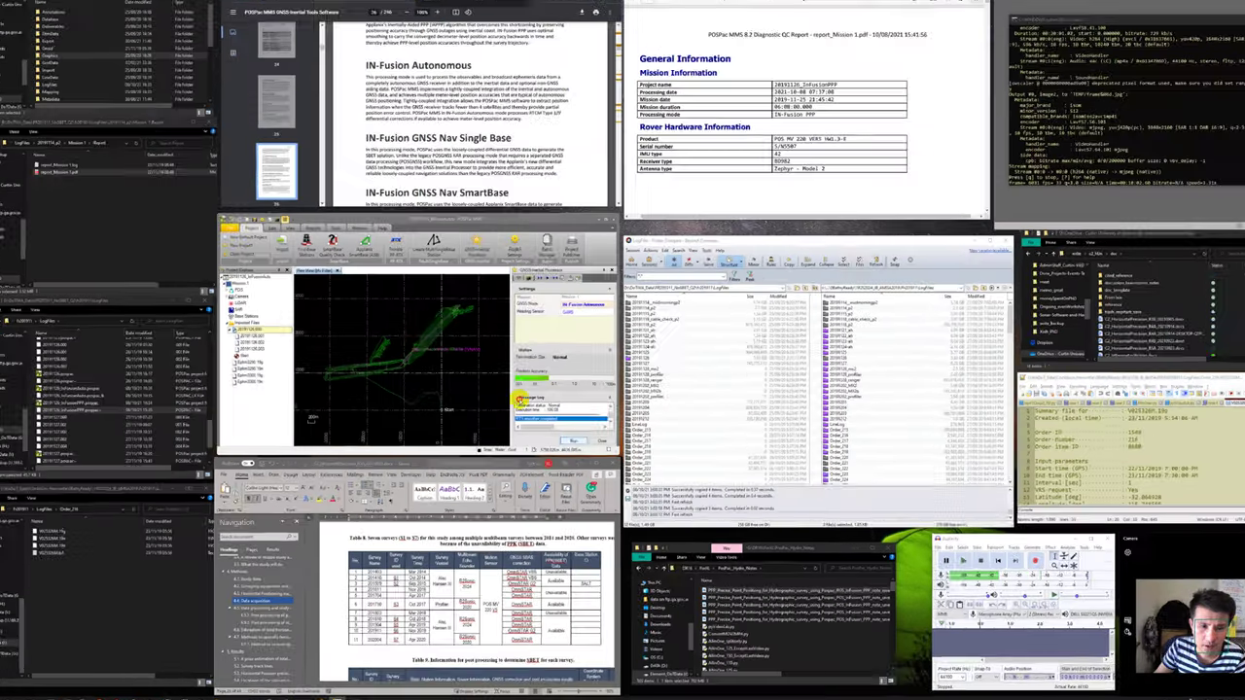
left_click(570, 446)
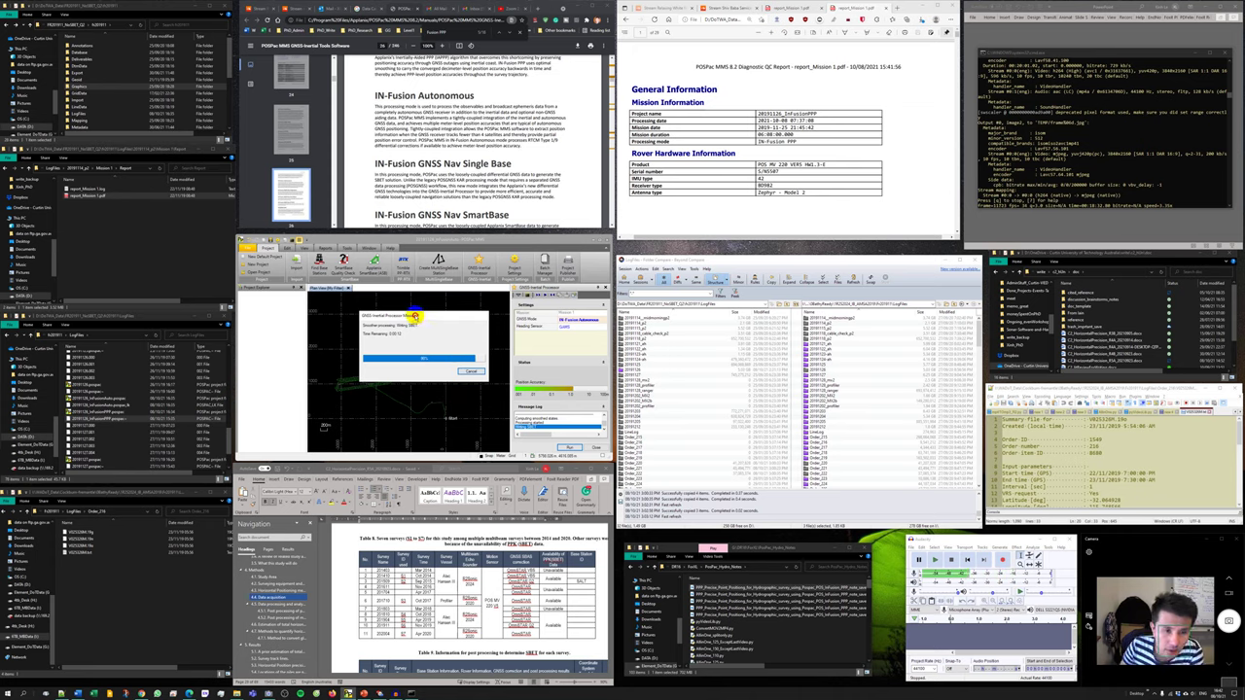
- After processing finishes, scroll the message log up to the SBET output and processed data path
left_click_drag(421, 320, 414, 316)
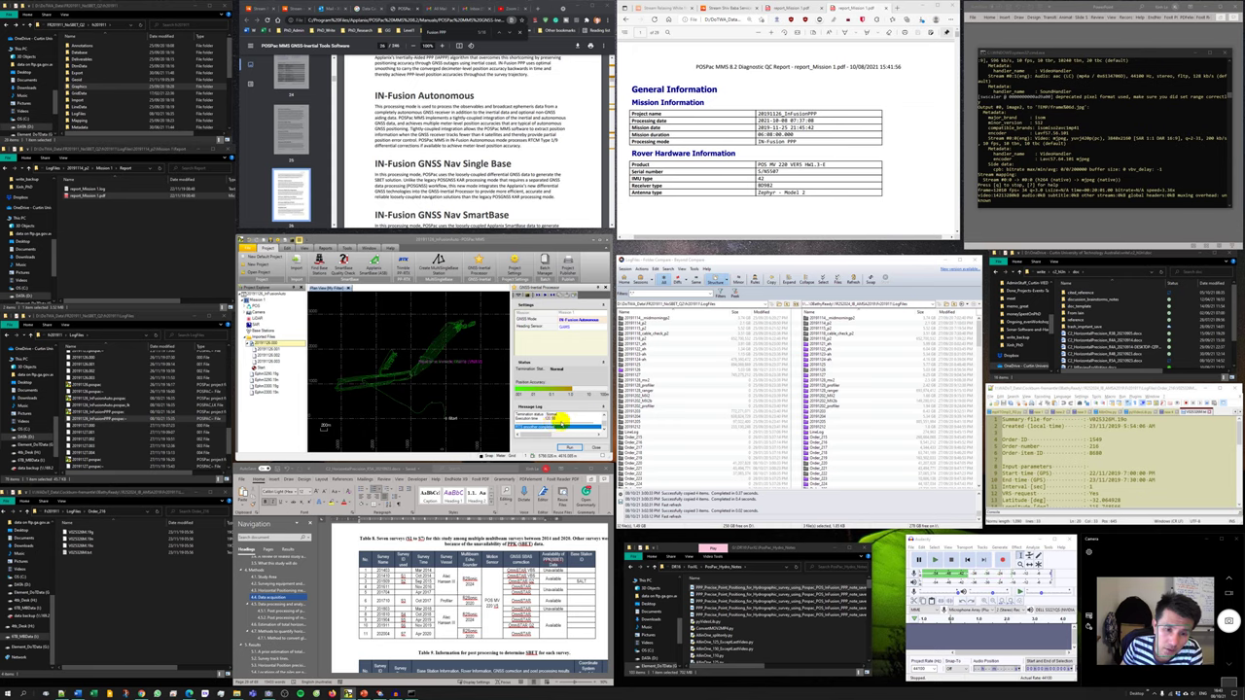
scroll(595, 420, "up", 3)
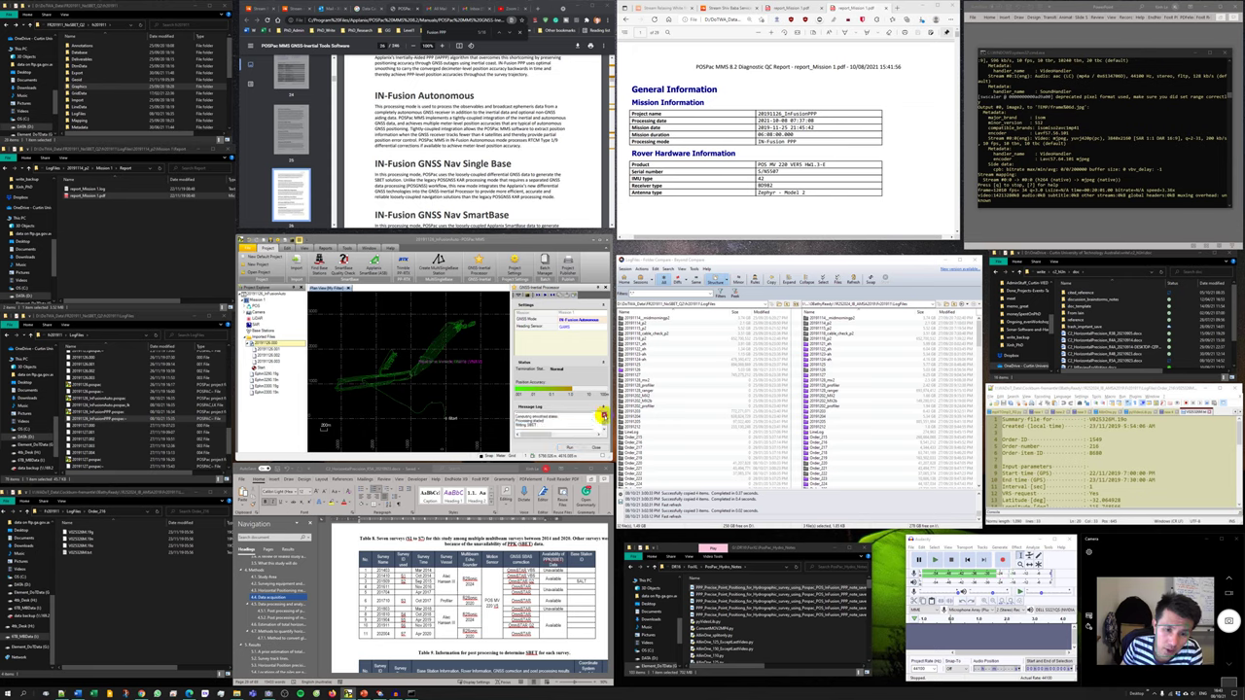
scroll(602, 416, "up", 5)
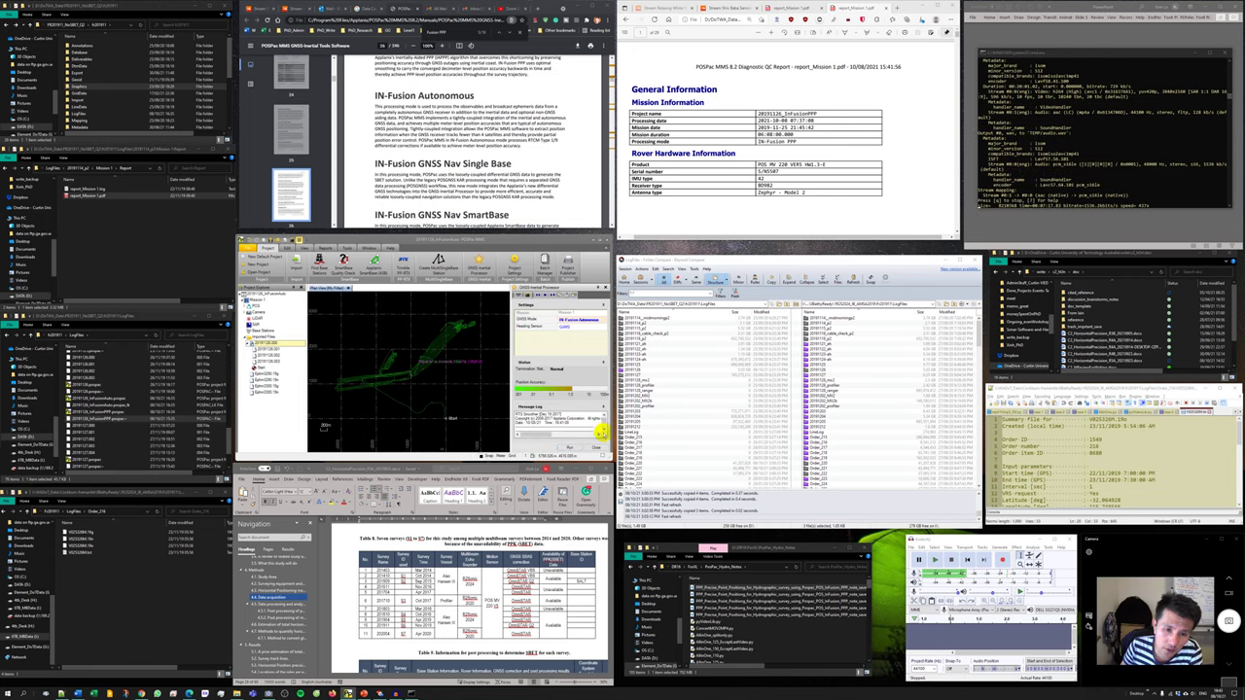
left_click(591, 427)
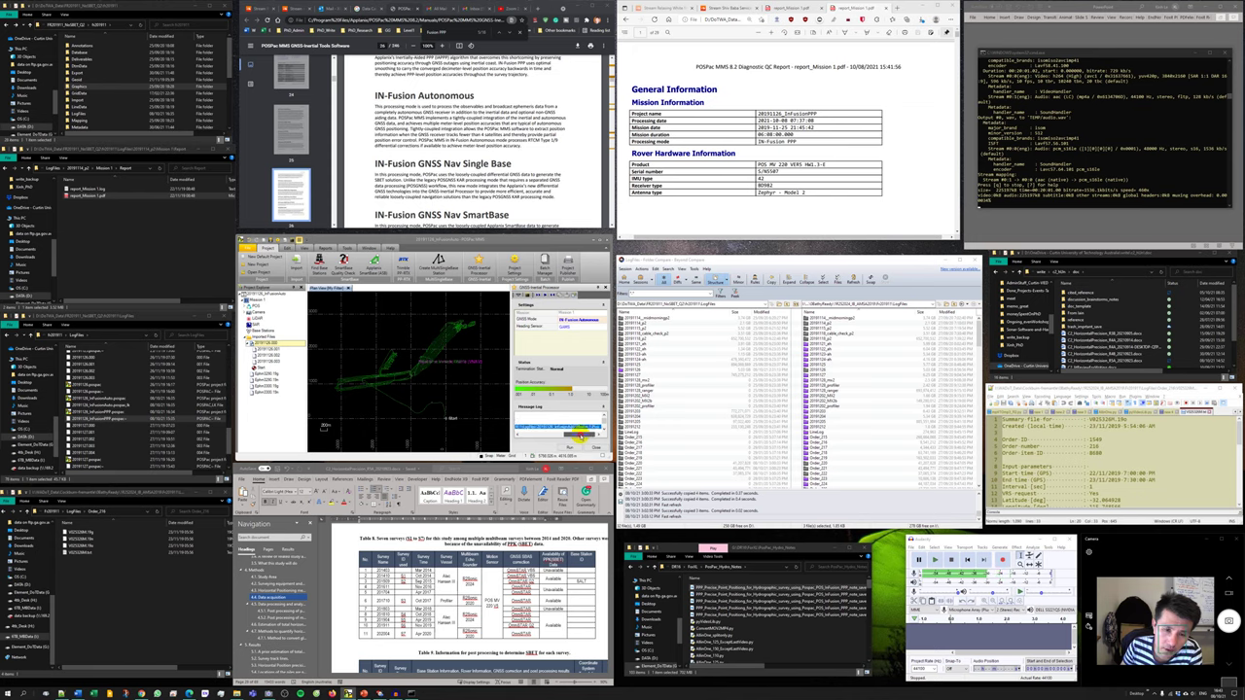
- Open 20191126_InFusionAuto > Mission 1 > Proc to list the .out files, including sbet_Mission 1.out
scroll(116, 422, "up", 10)
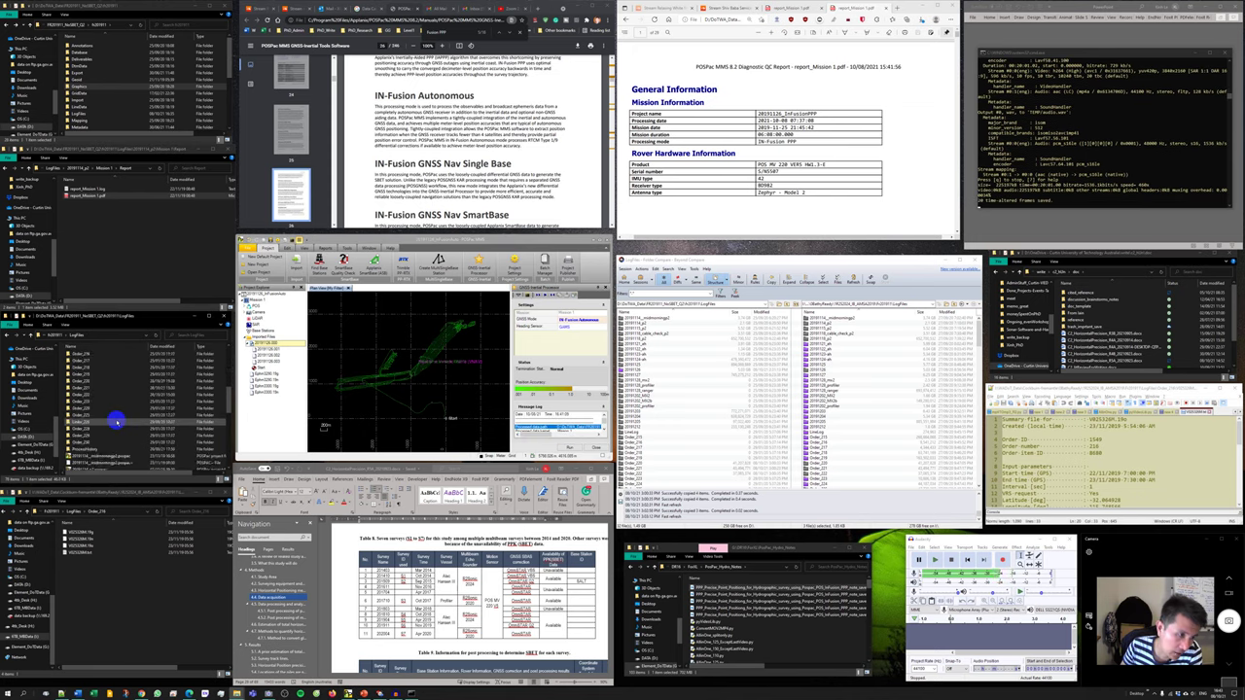
scroll(112, 426, "up", 5)
scroll(107, 433, "down", 2)
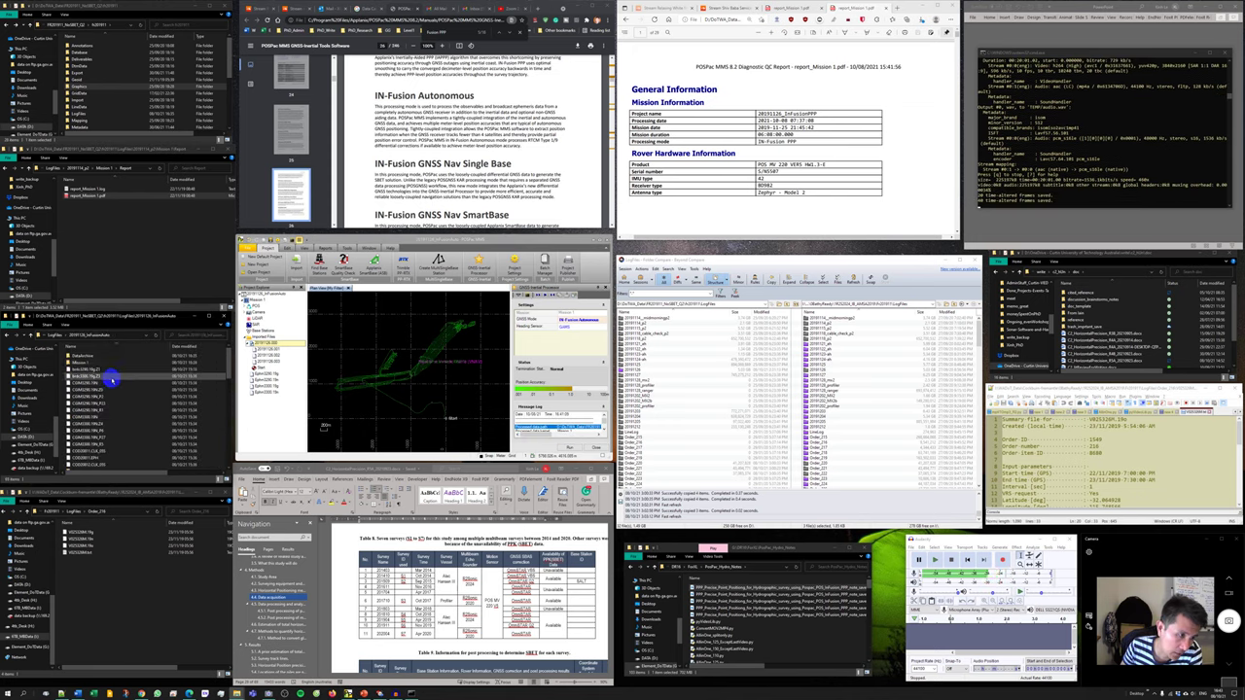
double_click(102, 359)
double_click(104, 365)
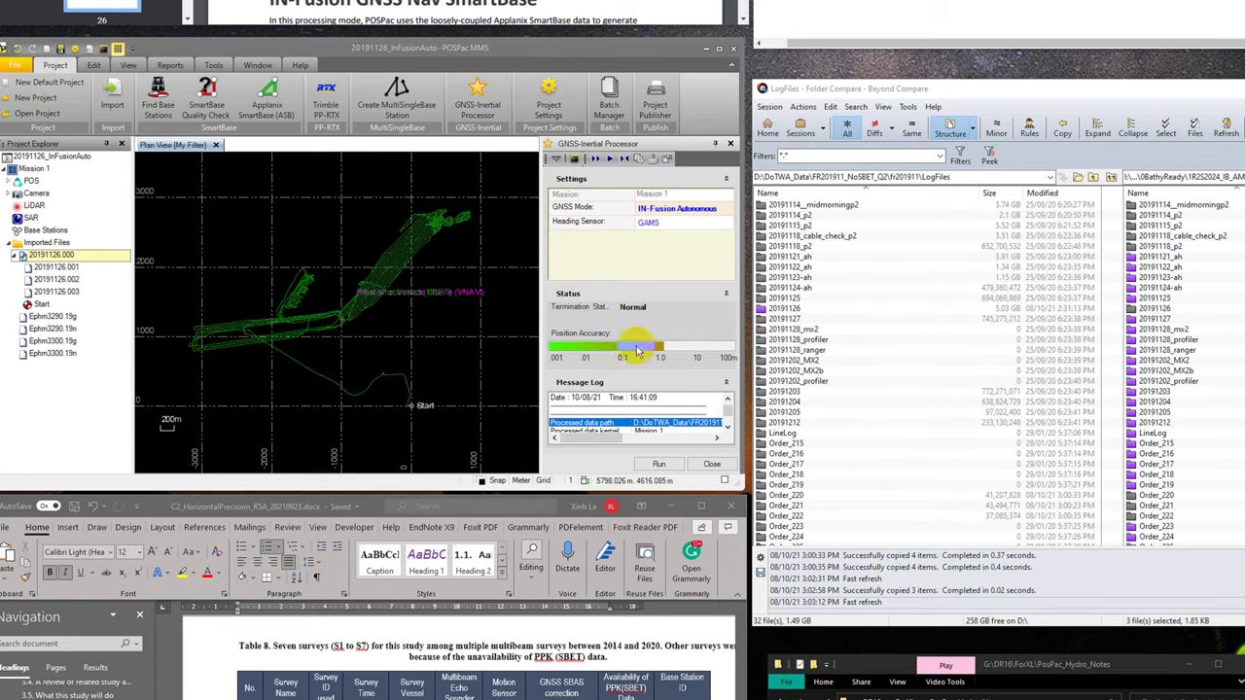
- Set the QC report save location to report_Mission 1.pdf in 20191126_InFusionAuto\Mission 1
left_click(169, 67)
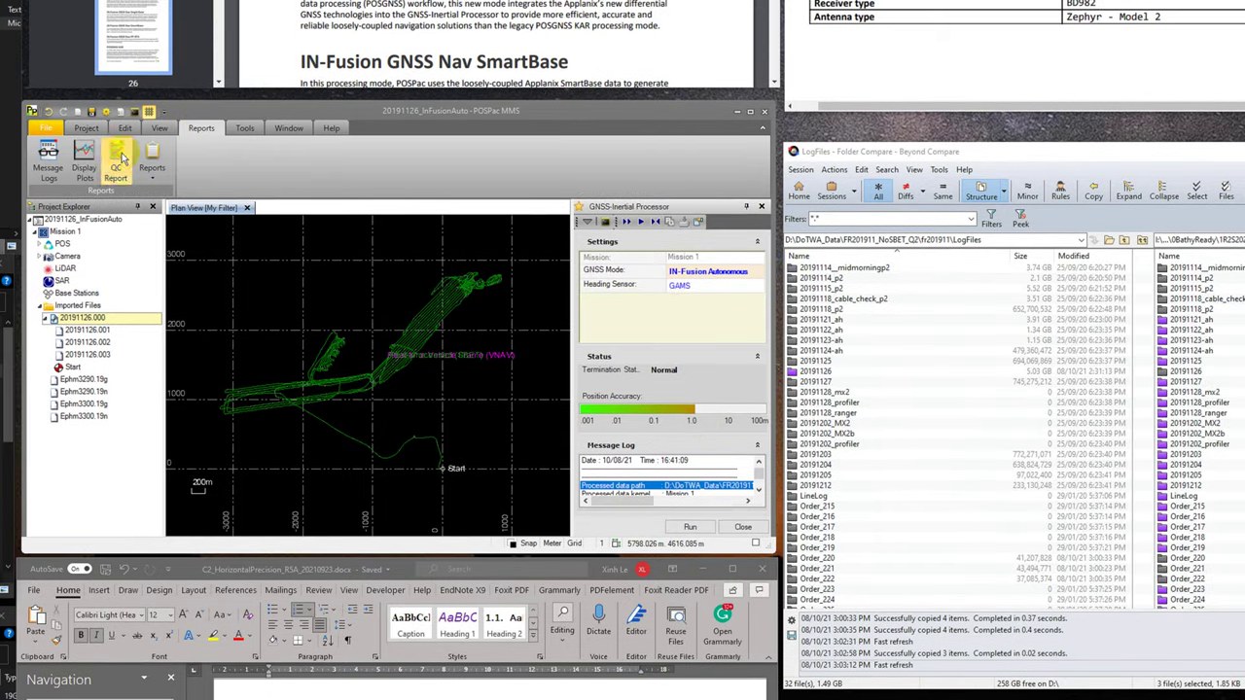
left_click(85, 148)
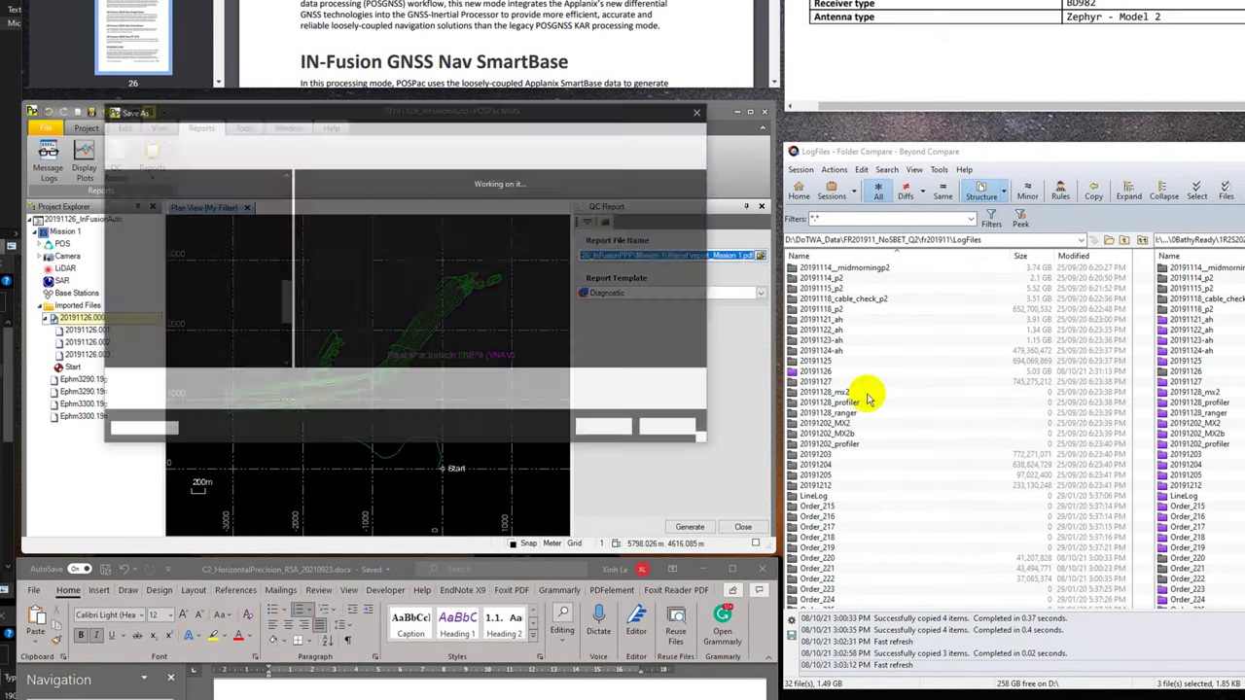
left_click(252, 133)
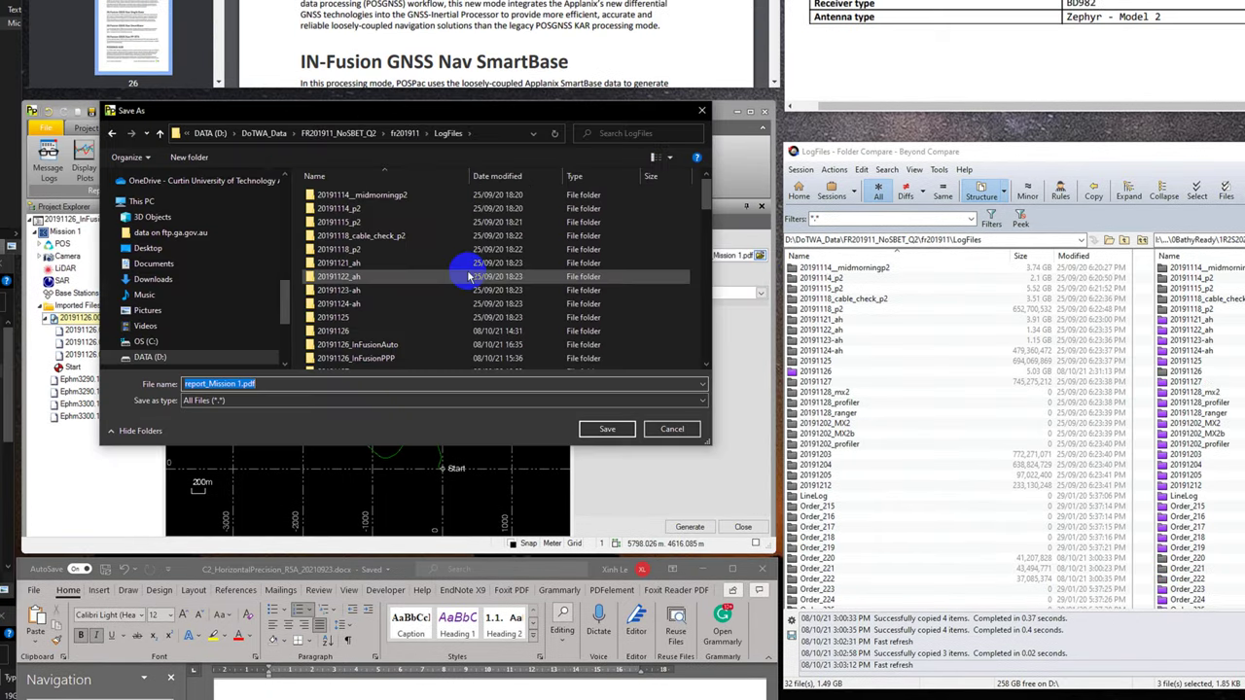
left_click(416, 262)
scroll(416, 291, "down", 1)
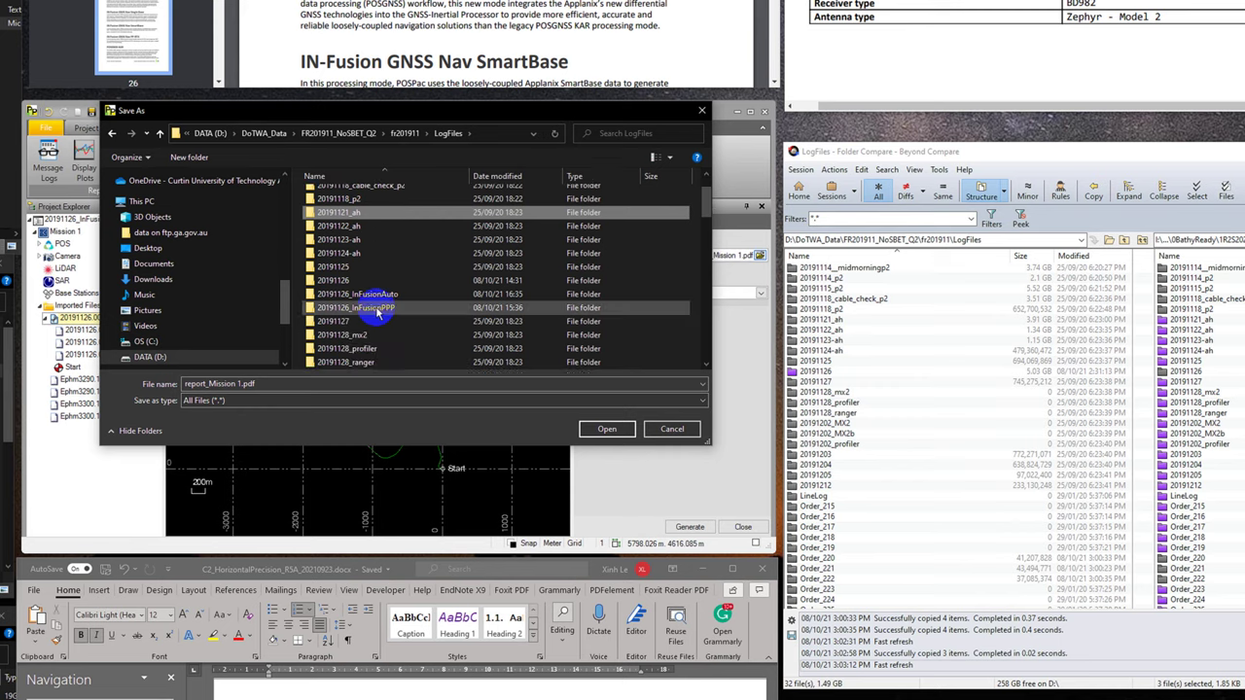
double_click(374, 293)
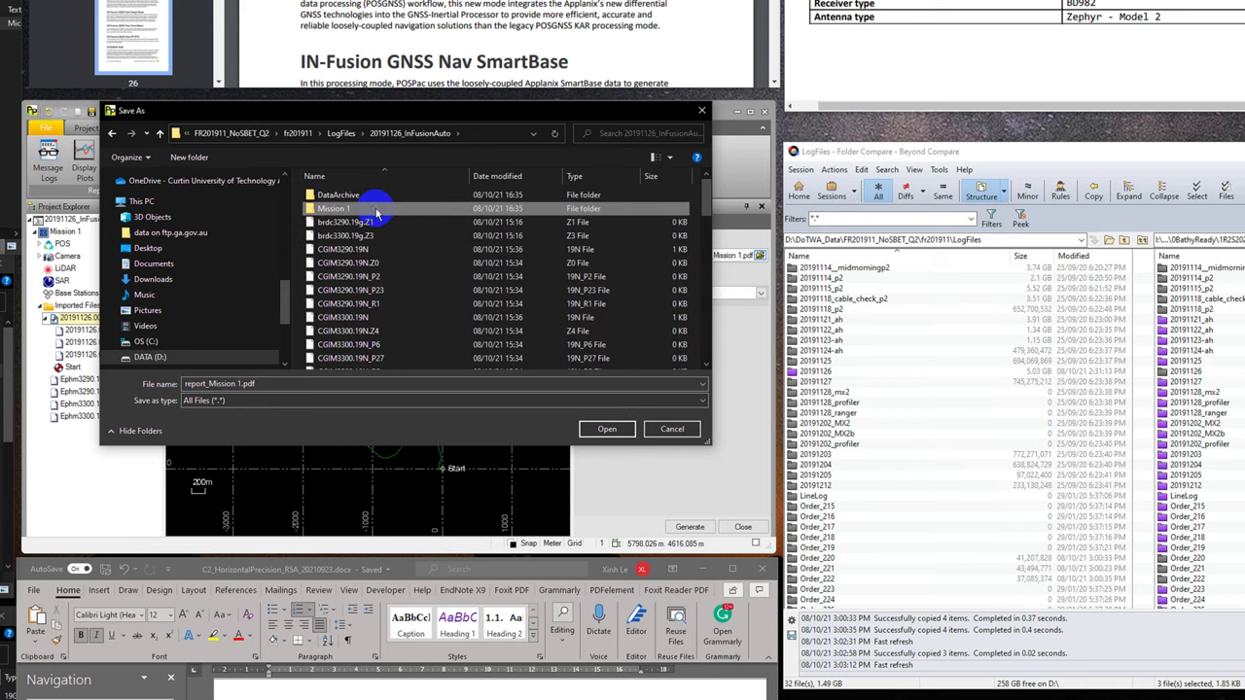
double_click(376, 210)
double_click(356, 223)
left_click(598, 428)
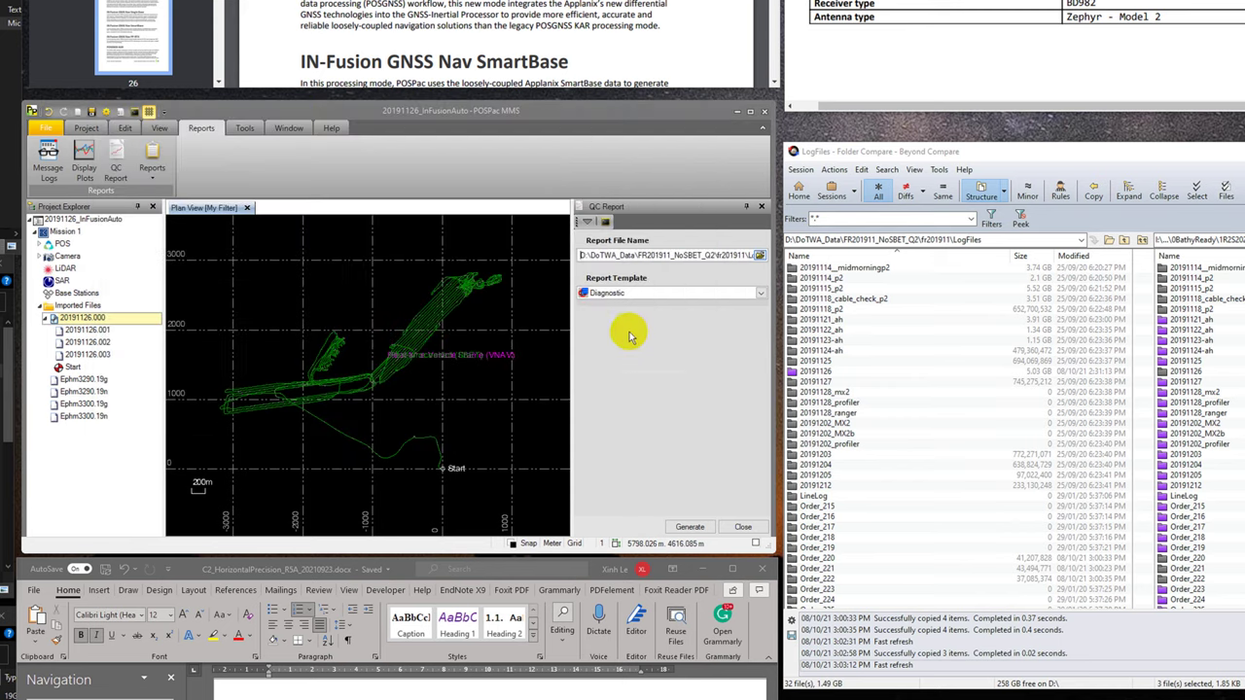
- Generate the Diagnostic QC report, overwriting the existing report file
left_click(689, 526)
left_click(547, 351)
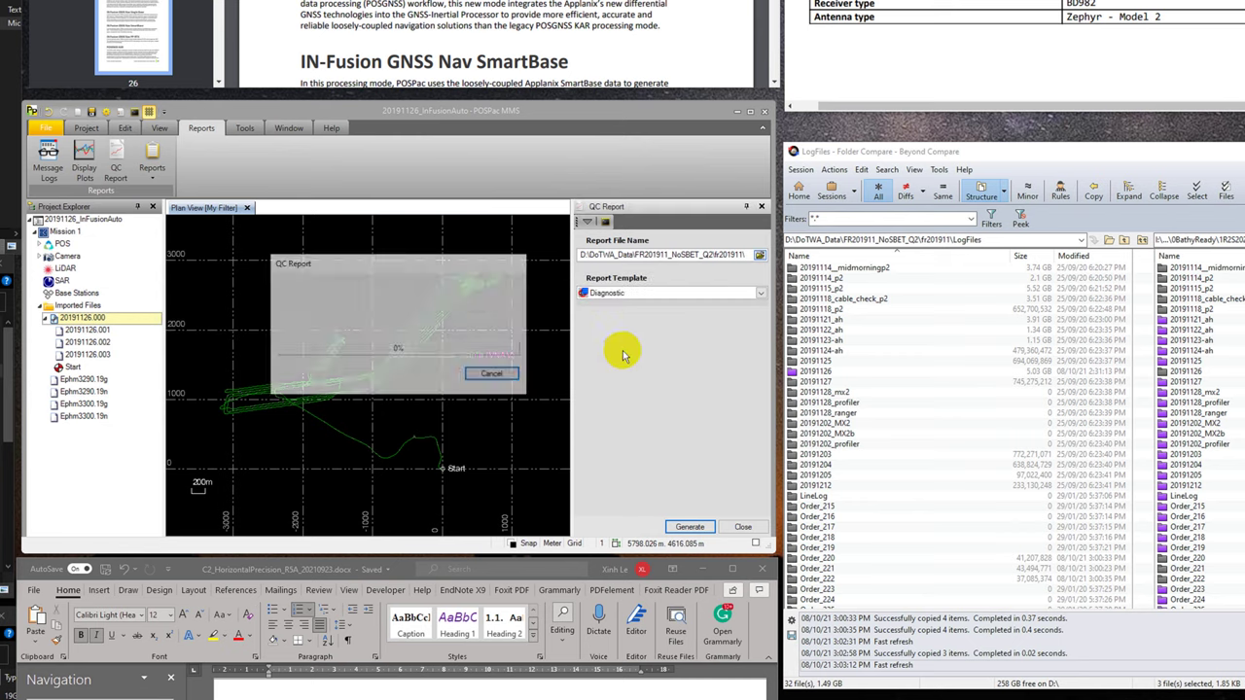
left_click(408, 264)
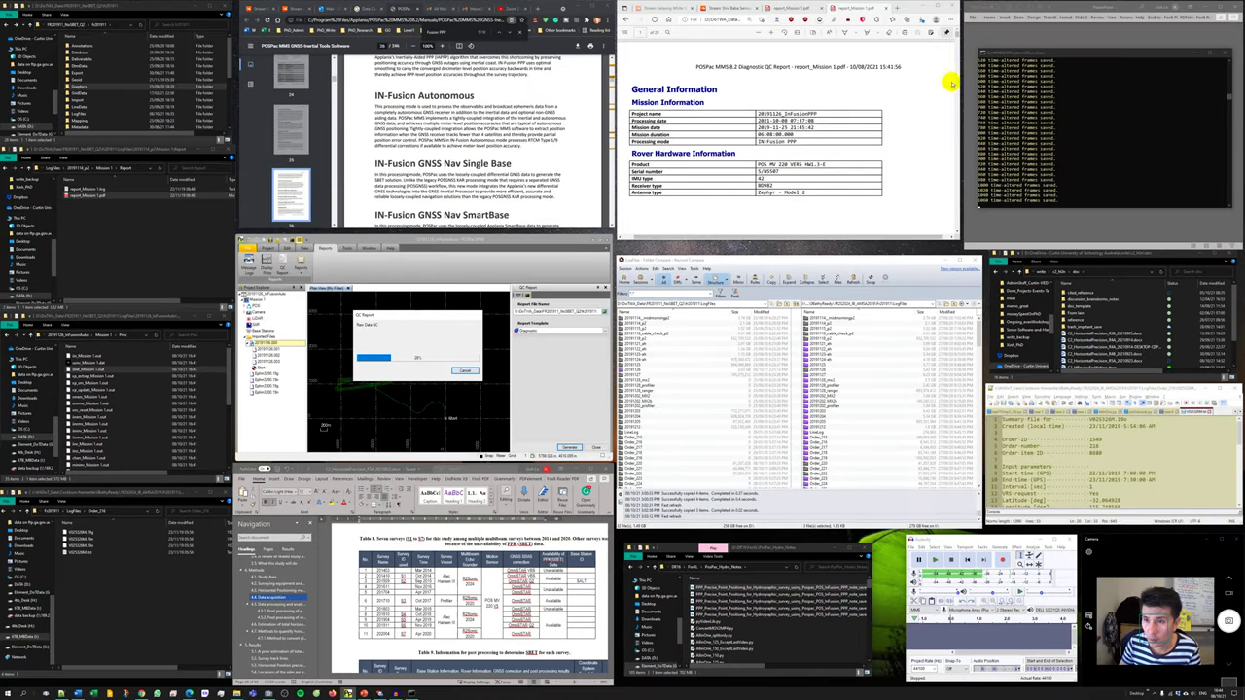
- Wait for the Mission 1 QC report to reach 100%, then check the report file name
left_click(1099, 117)
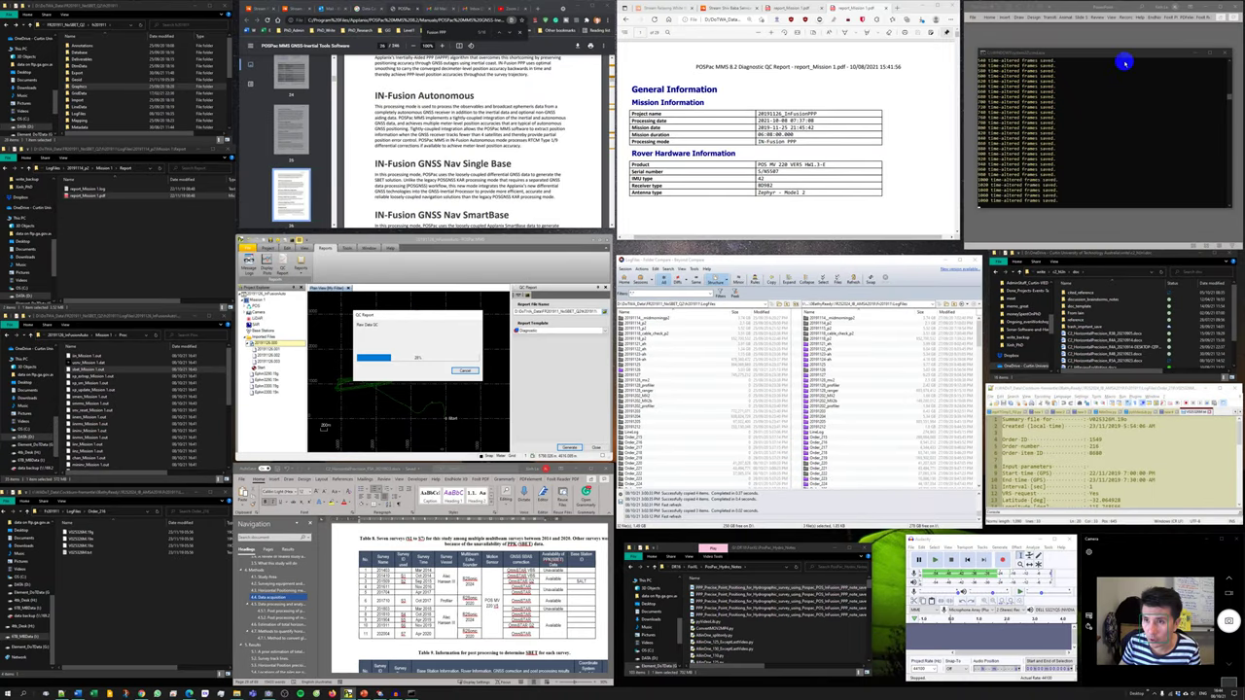
left_click(1122, 55)
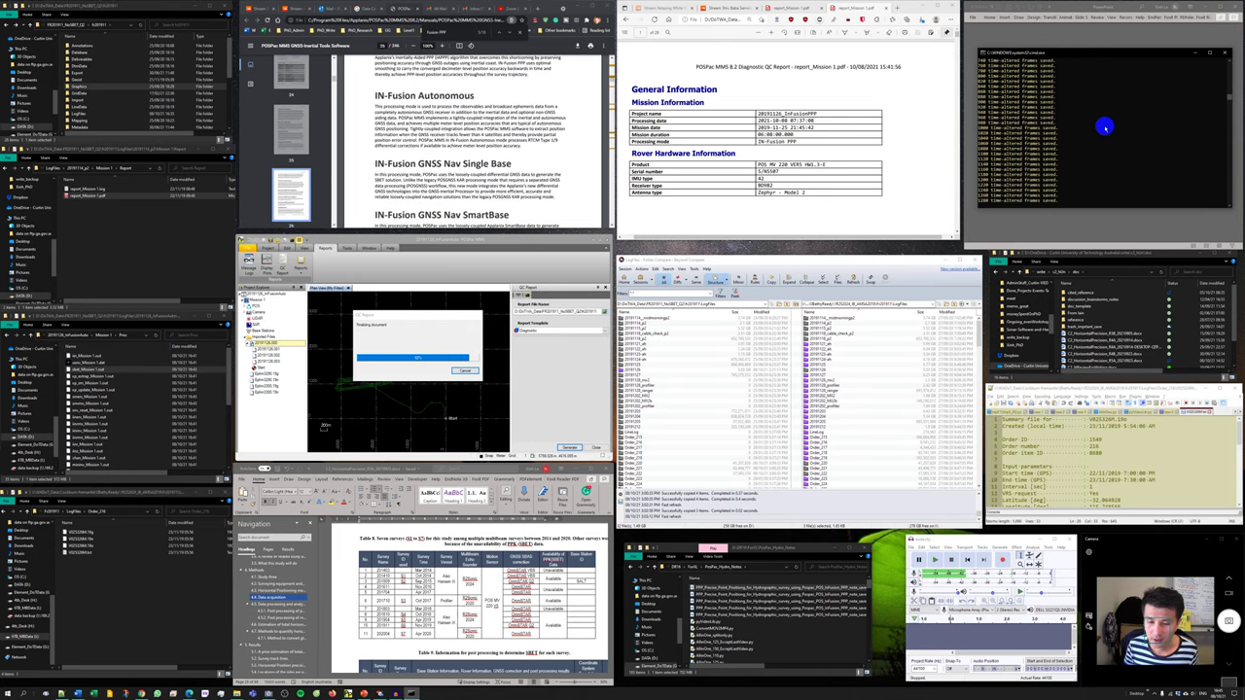
scroll(739, 622, "down", 3)
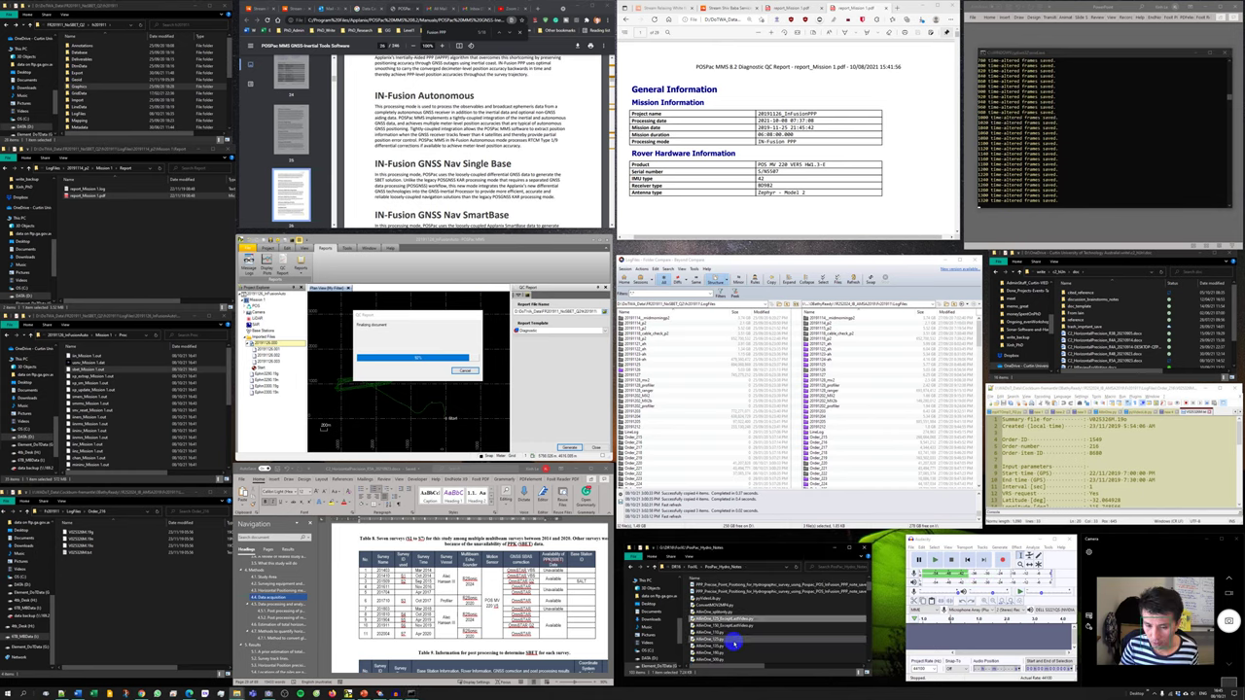
left_click(734, 642)
scroll(737, 642, "up", 5)
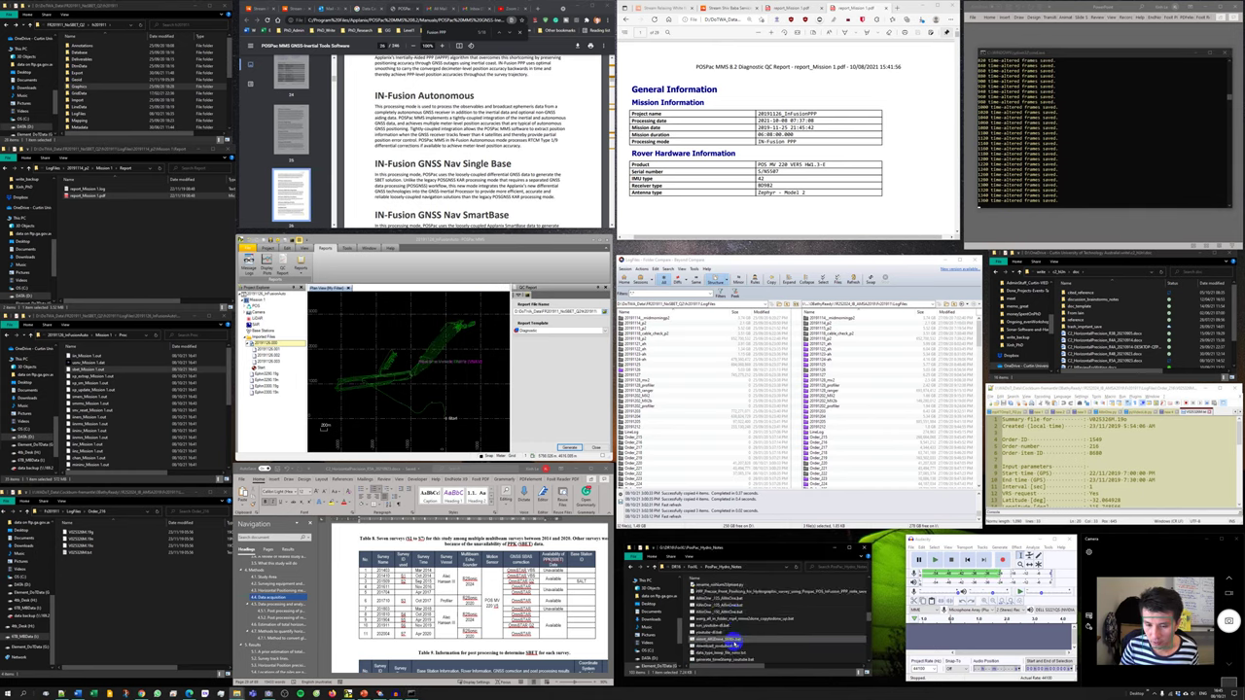
scroll(717, 611, "up", 1)
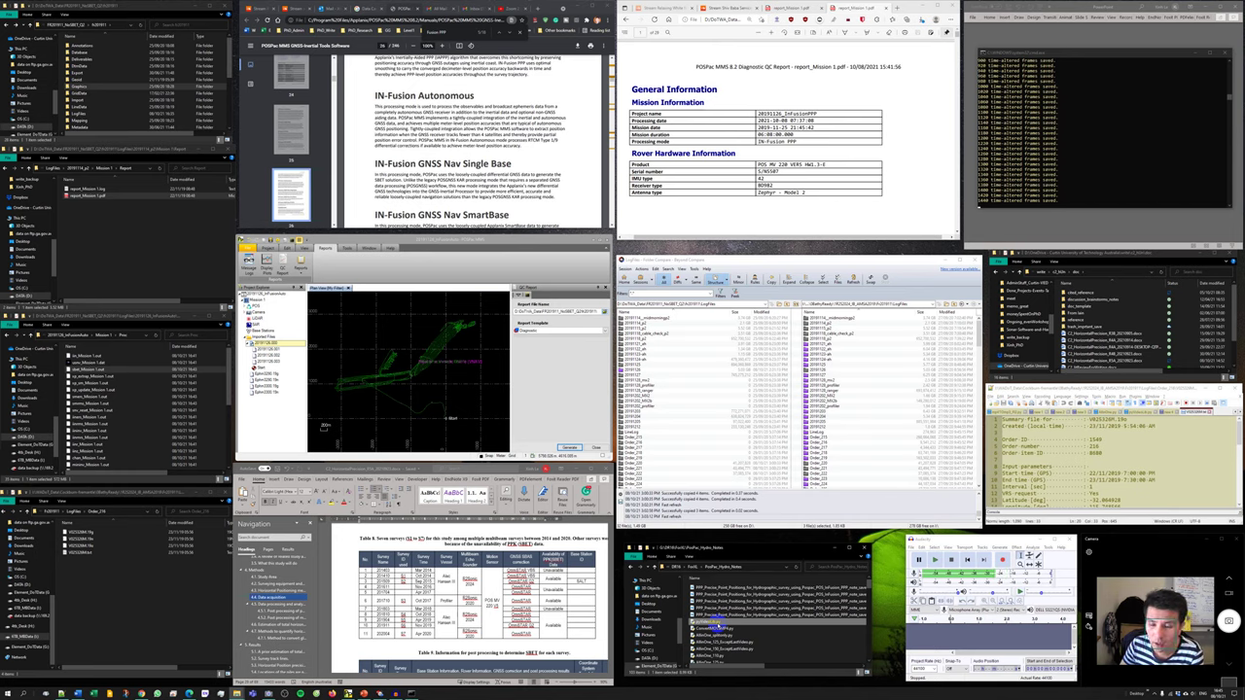
left_click(1119, 173)
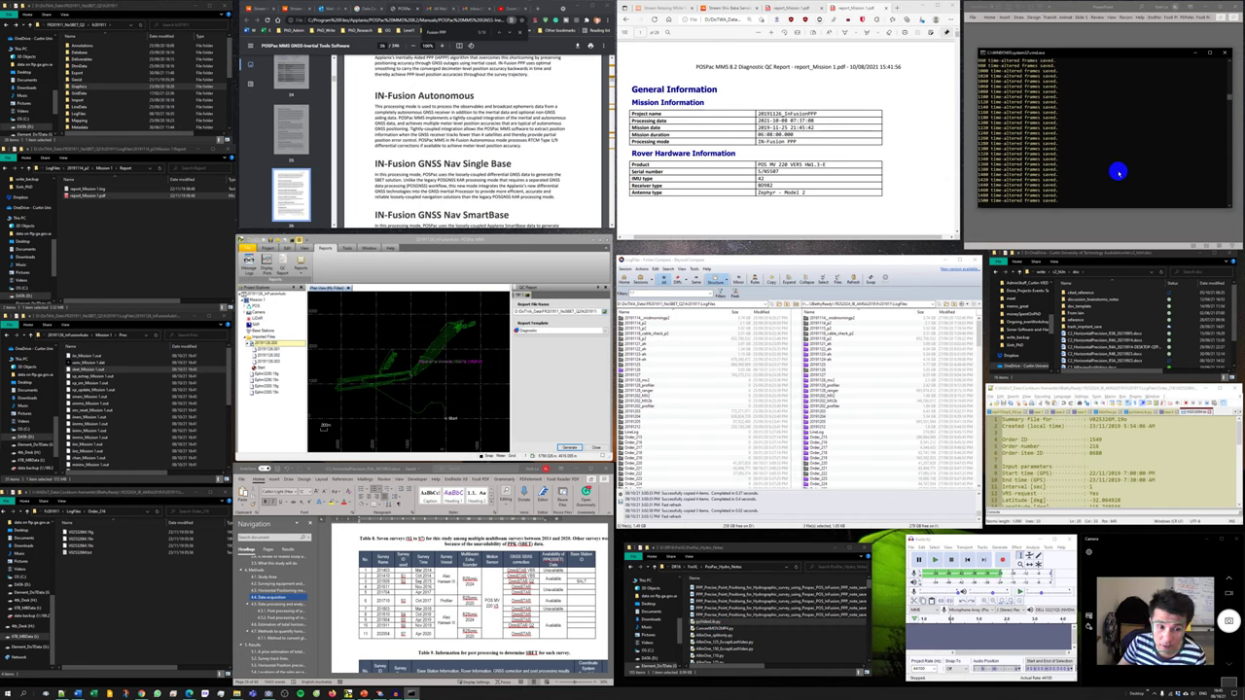
left_click(557, 391)
left_click(554, 311)
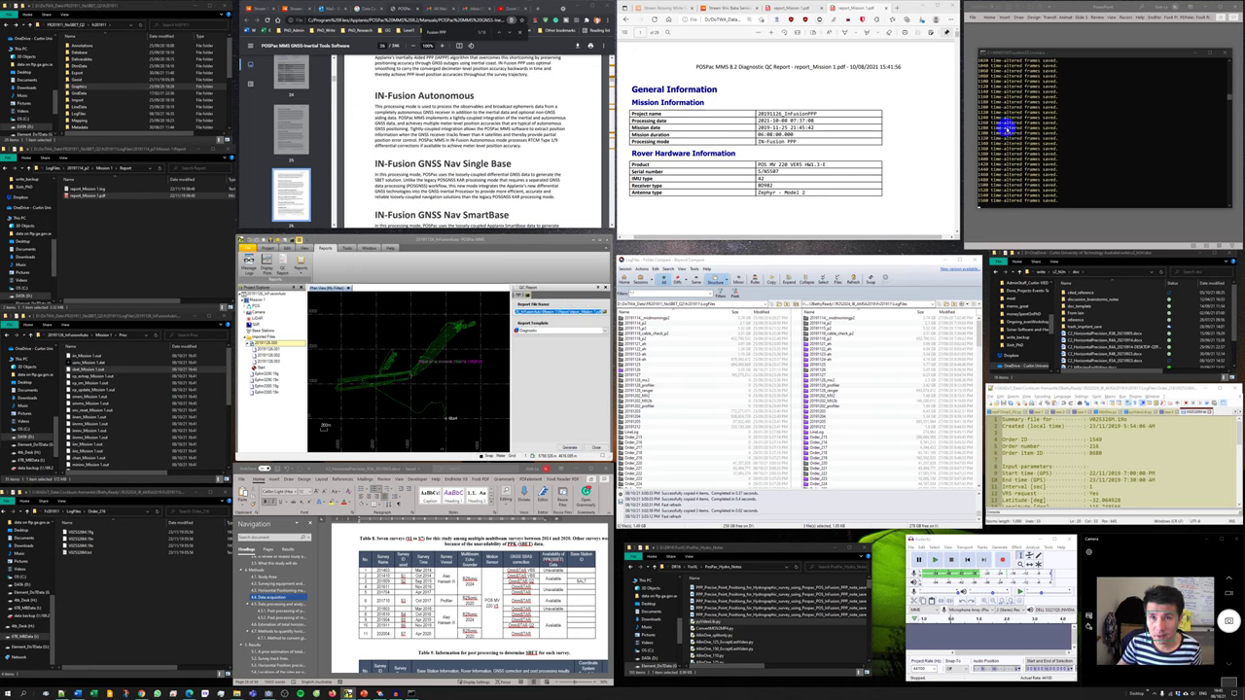
- Close the newest report tab and scroll the Mission 1 QC report past the gyro bias charts to the Smoothed Performance Metrics charts
left_click(906, 114)
key("ctrl+w")
key("ctrl+w")
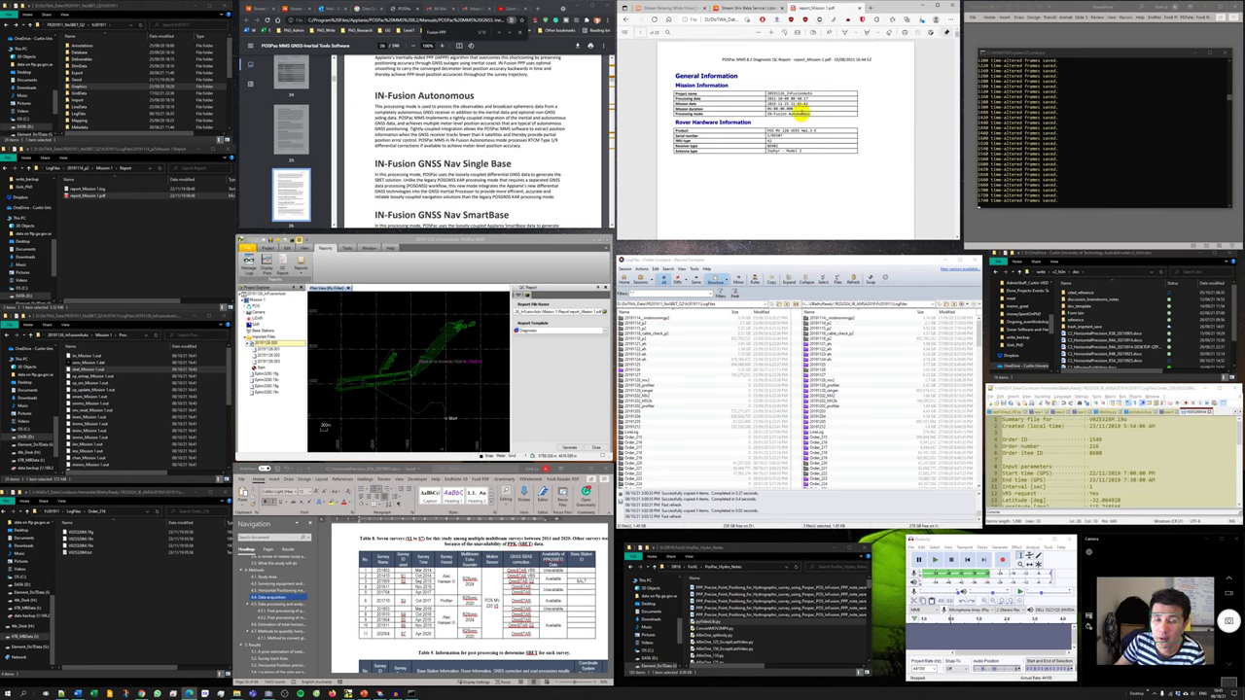
scroll(822, 121, "down", 15)
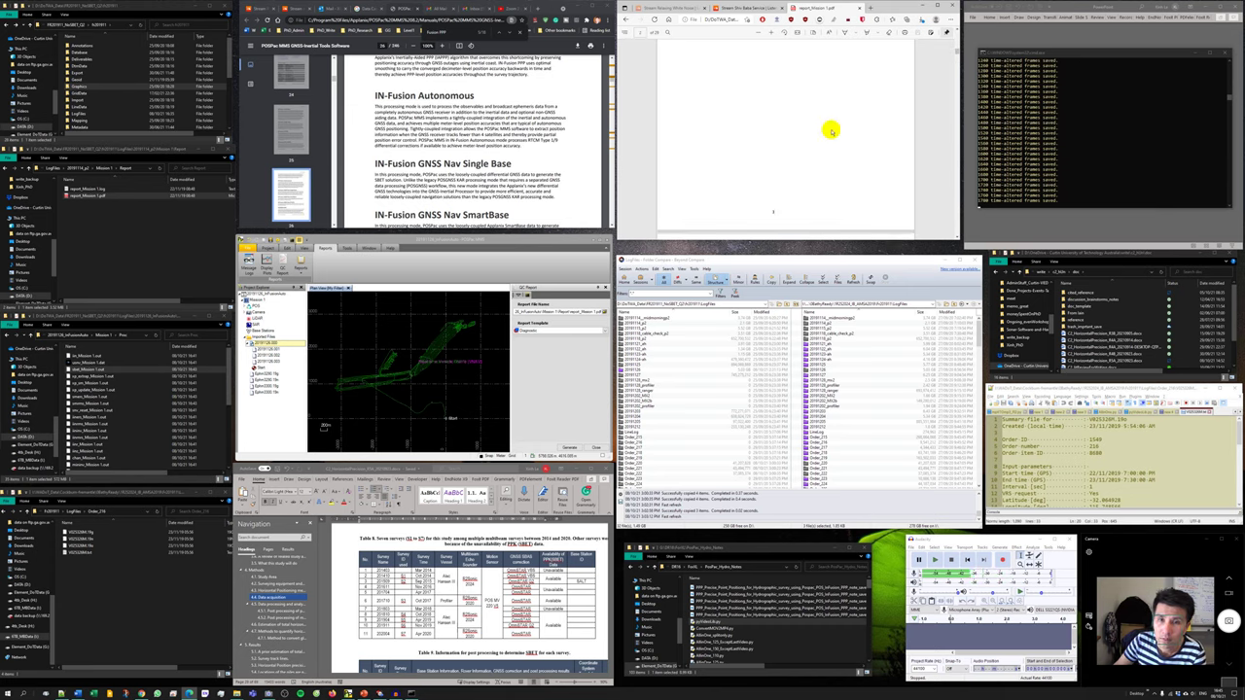
scroll(836, 144, "down", 15)
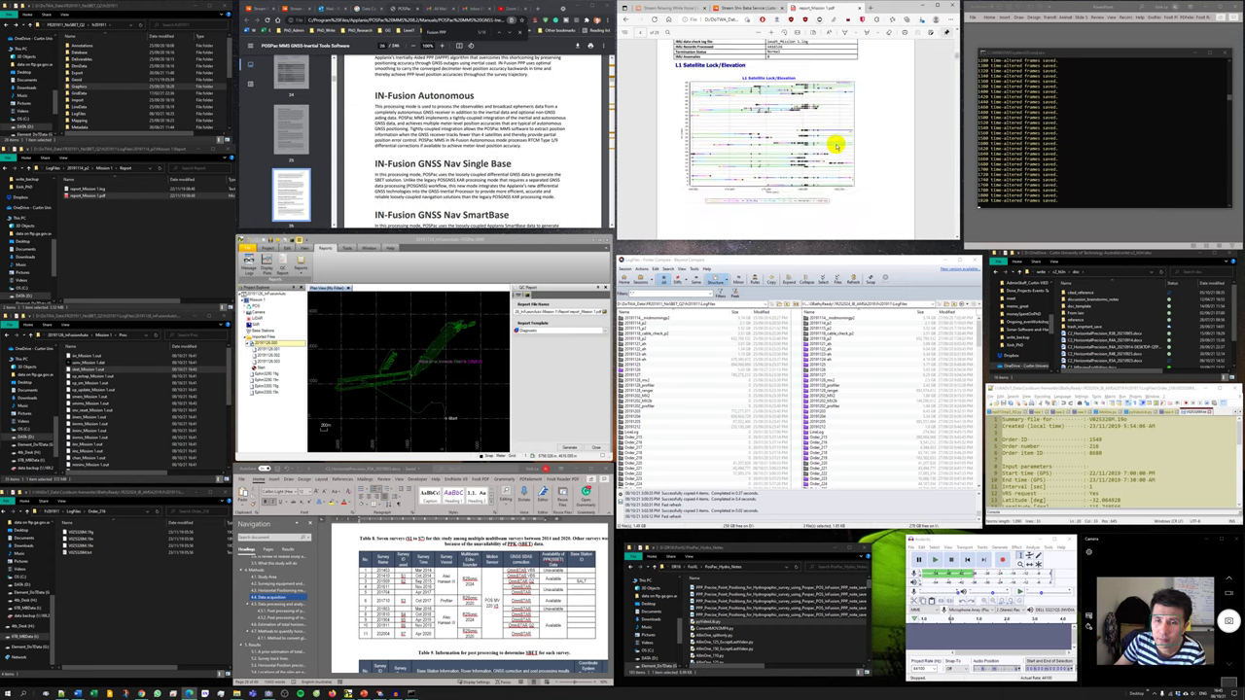
scroll(835, 146, "down", 15)
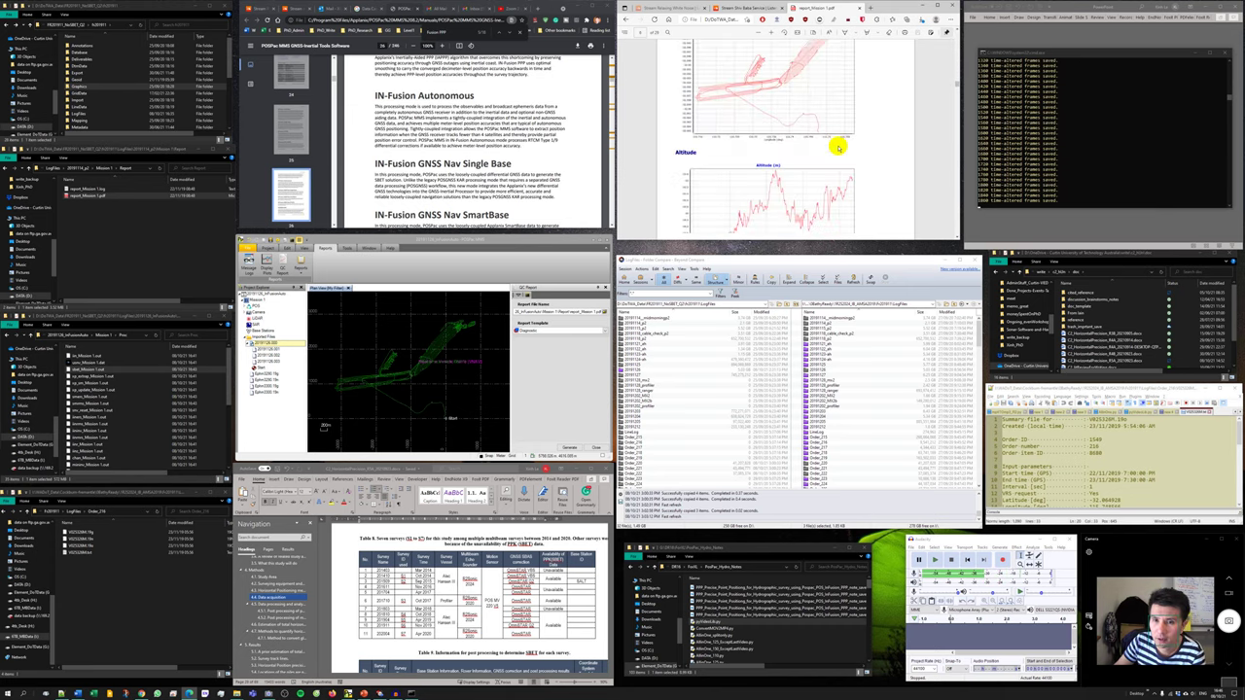
scroll(836, 146, "down", 15)
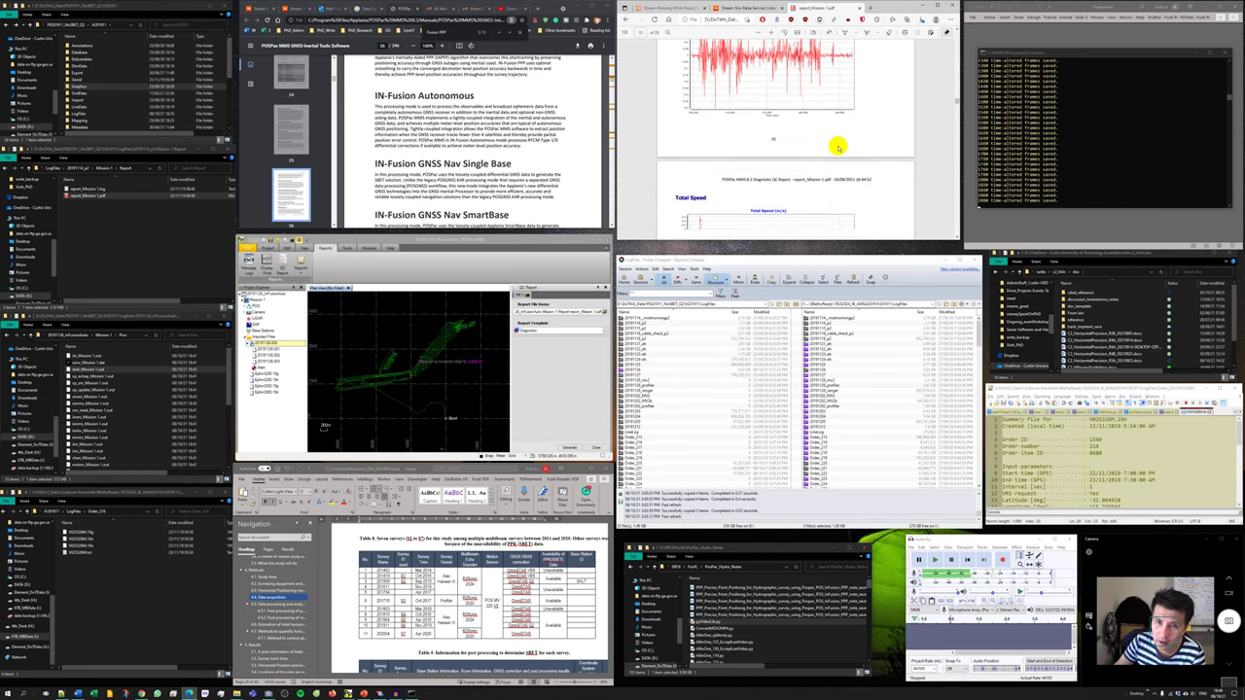
scroll(836, 146, "down", 15)
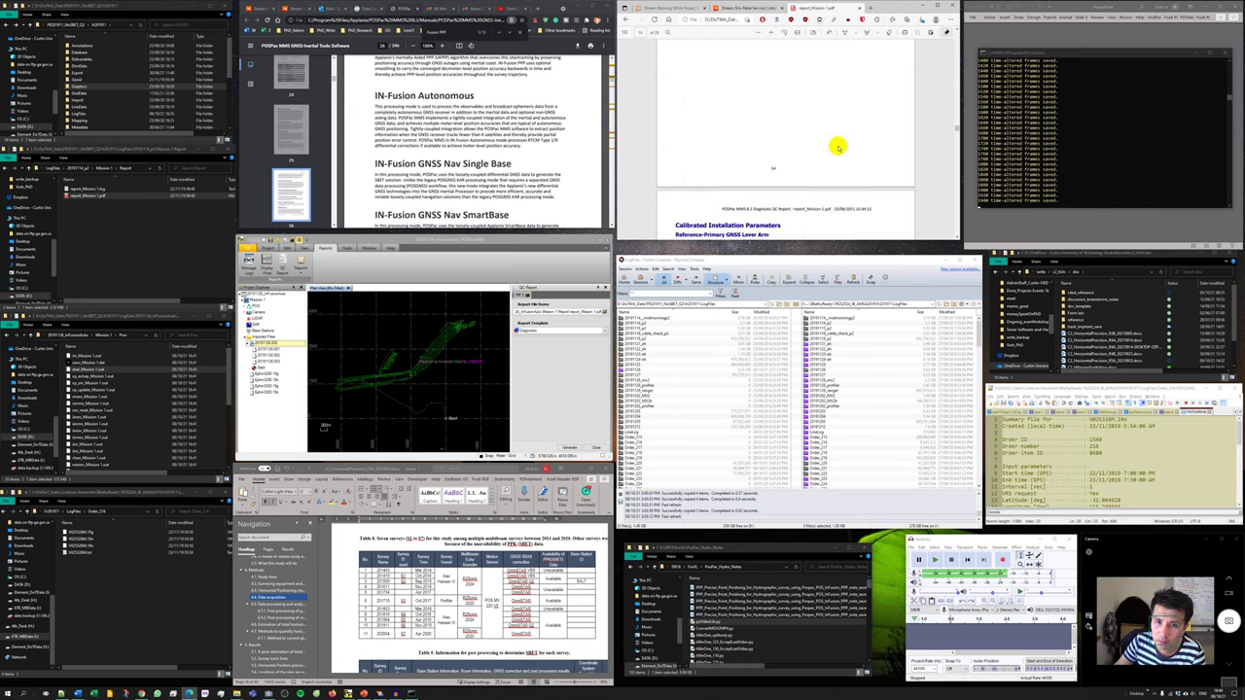
scroll(838, 147, "down", 10)
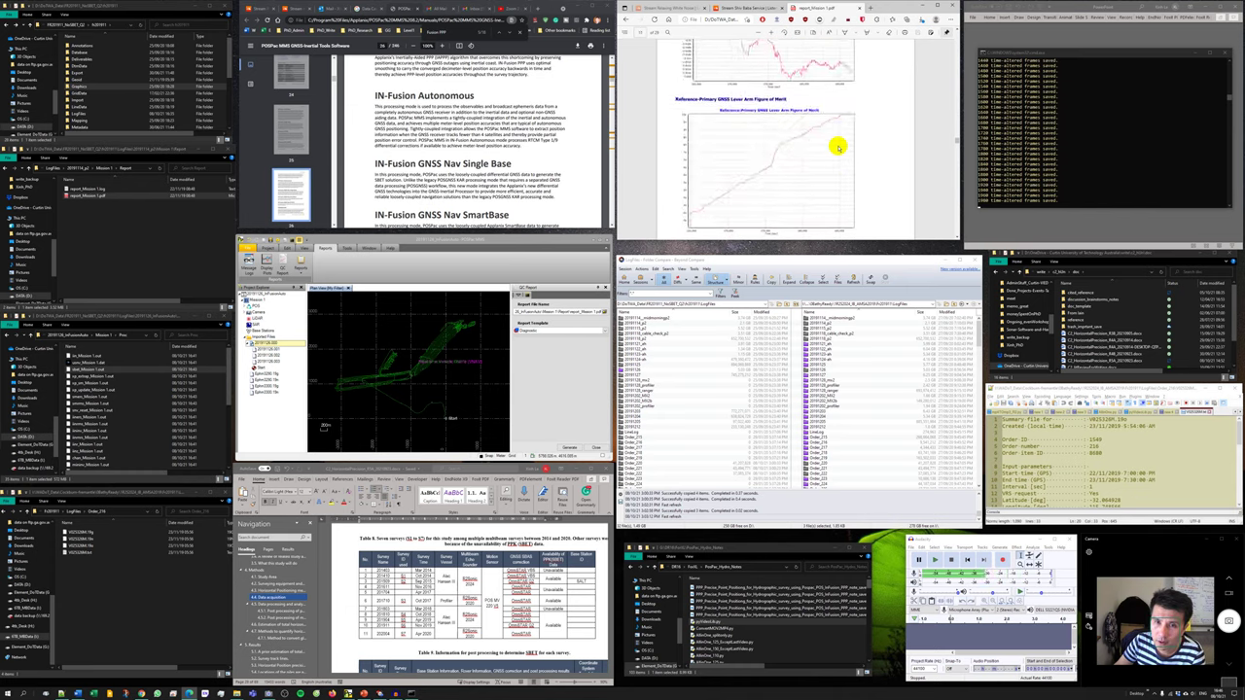
scroll(838, 147, "down", 10)
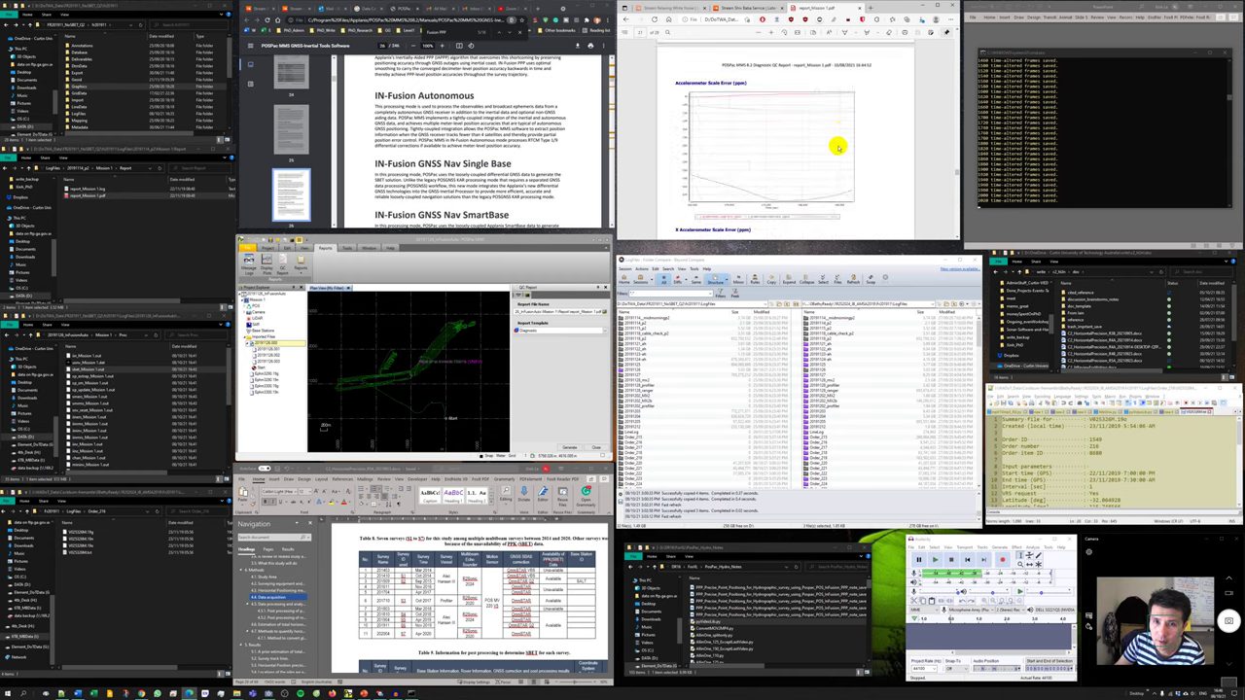
scroll(838, 147, "down", 10)
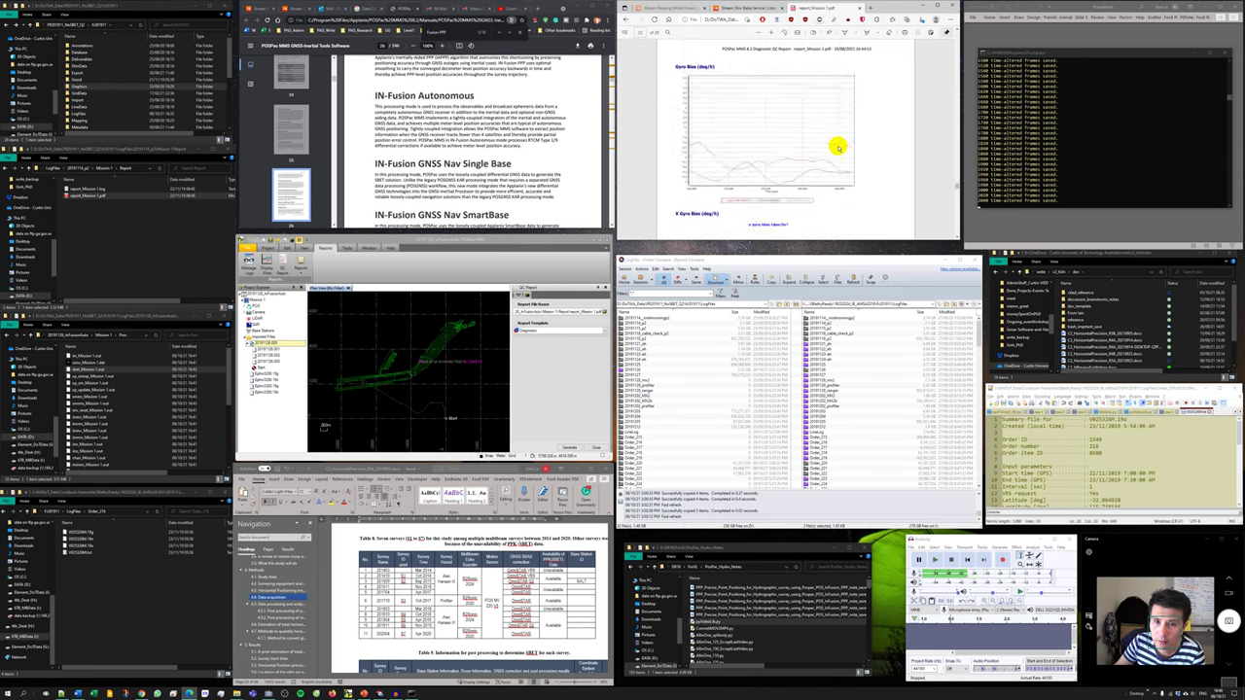
scroll(837, 147, "down", 10)
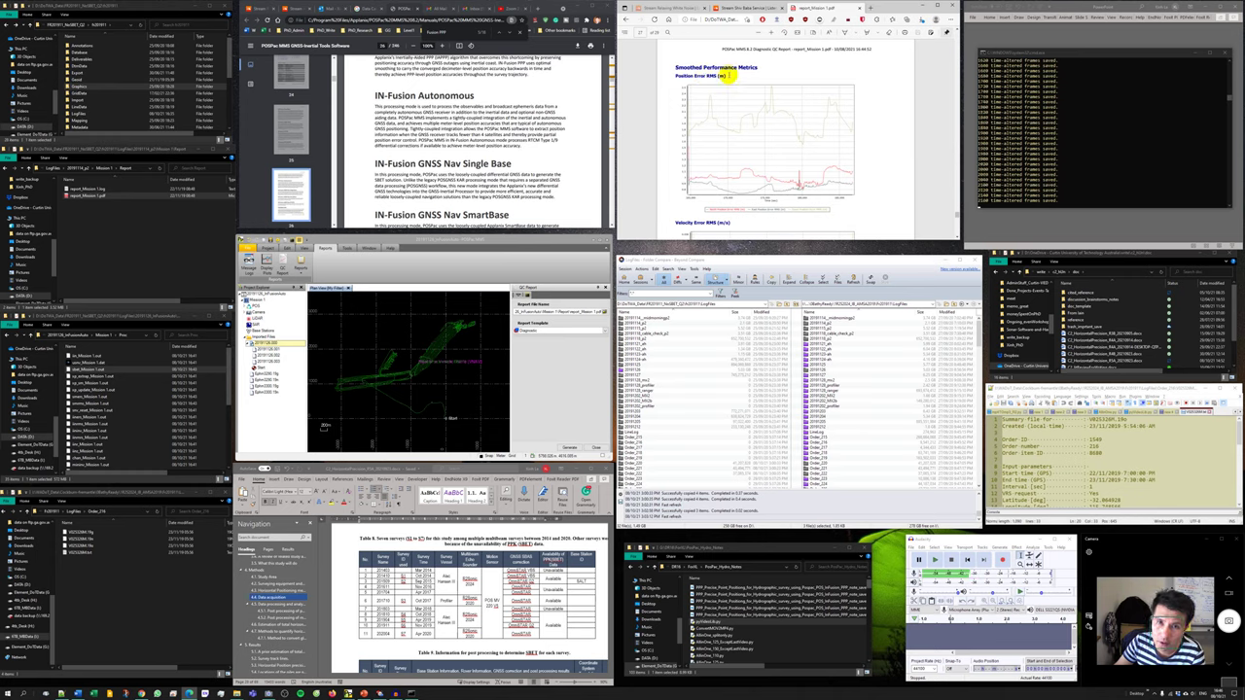
- Show POSPac's GNSS-Inertial Processor settings, then return to the PDF's Position Error RMS (m) chart
scroll(725, 84, "up", 1)
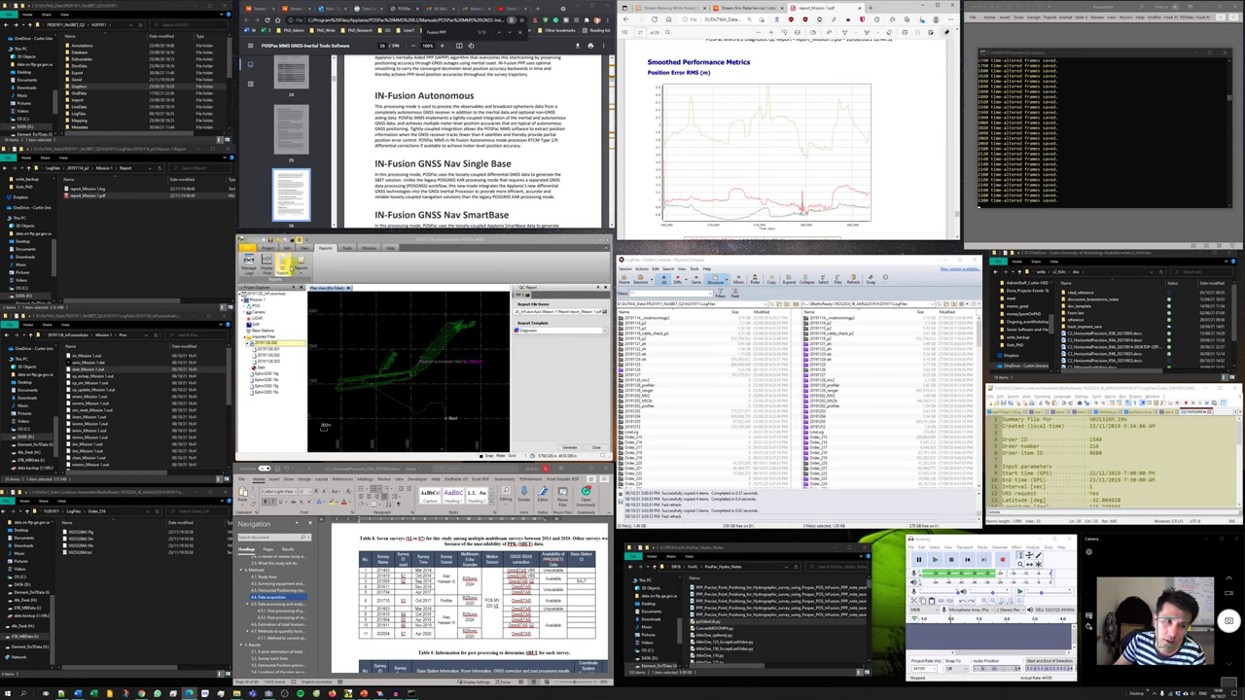
left_click(269, 247)
left_click(478, 263)
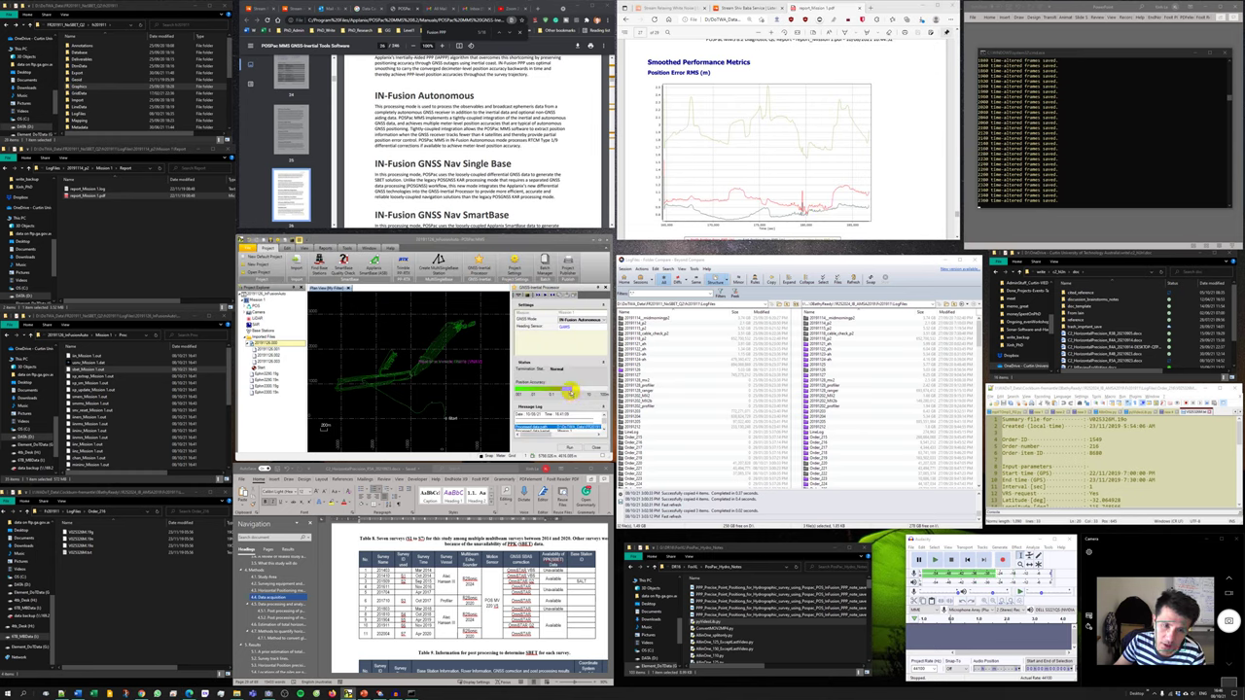
left_click(887, 156)
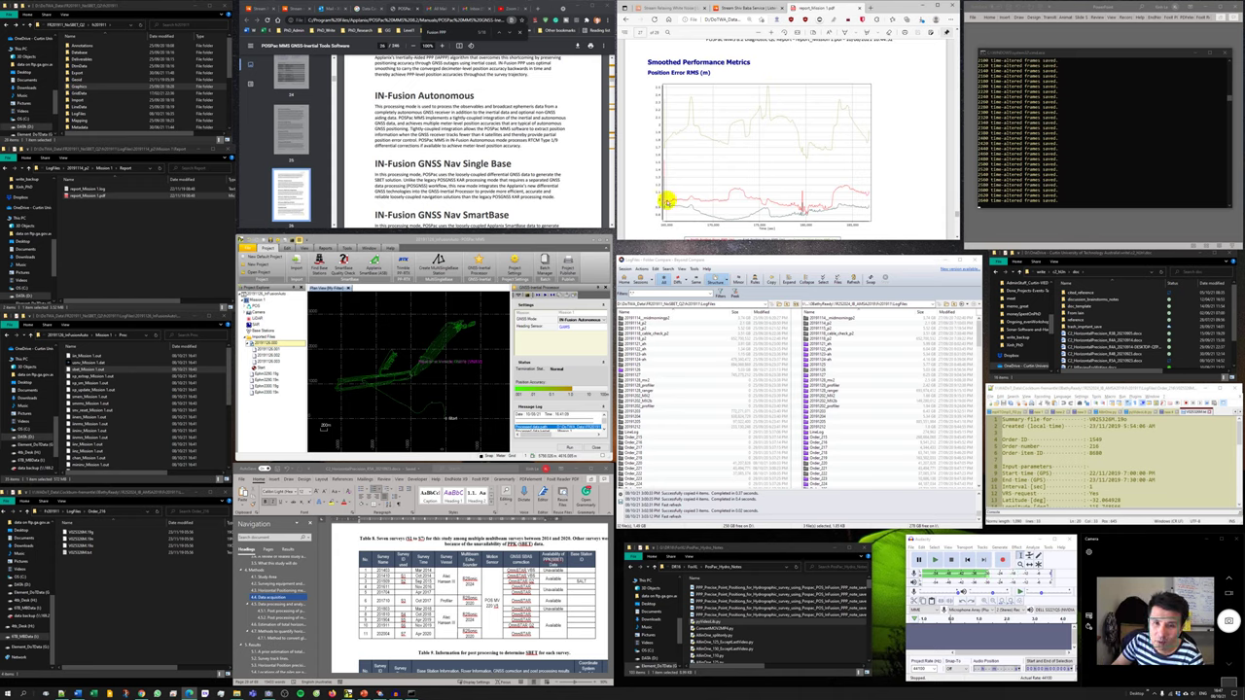
scroll(800, 201, "down", 1)
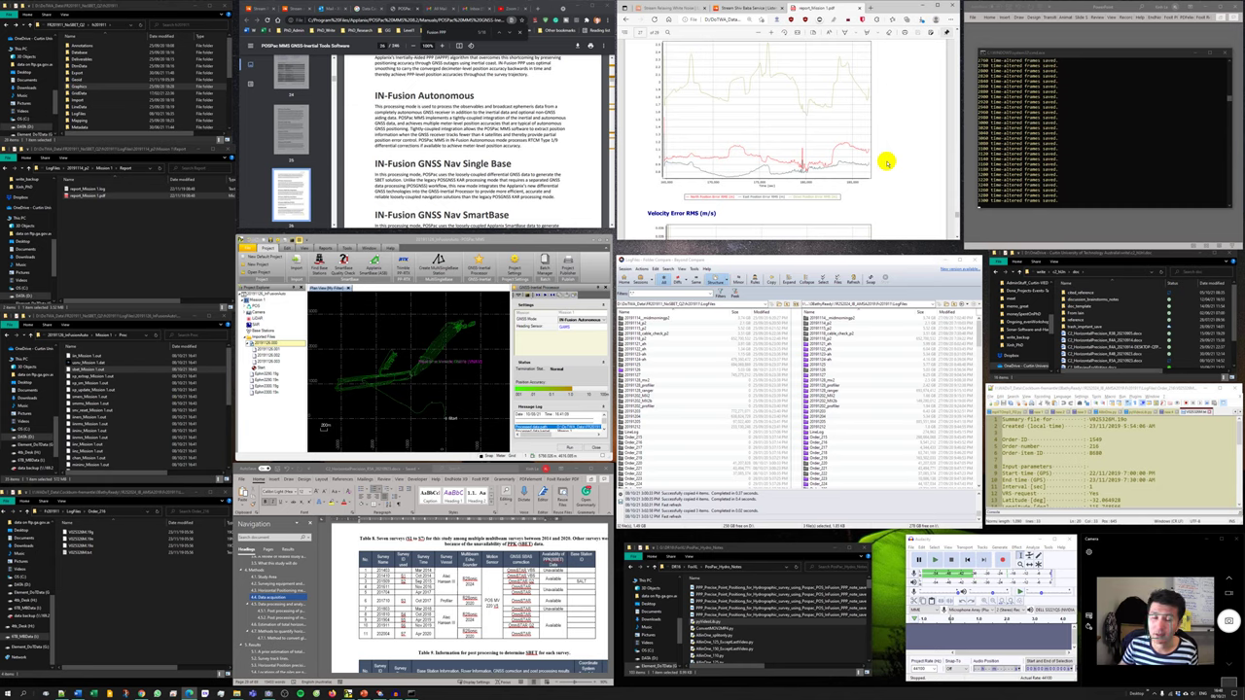
scroll(887, 154, "up", 1)
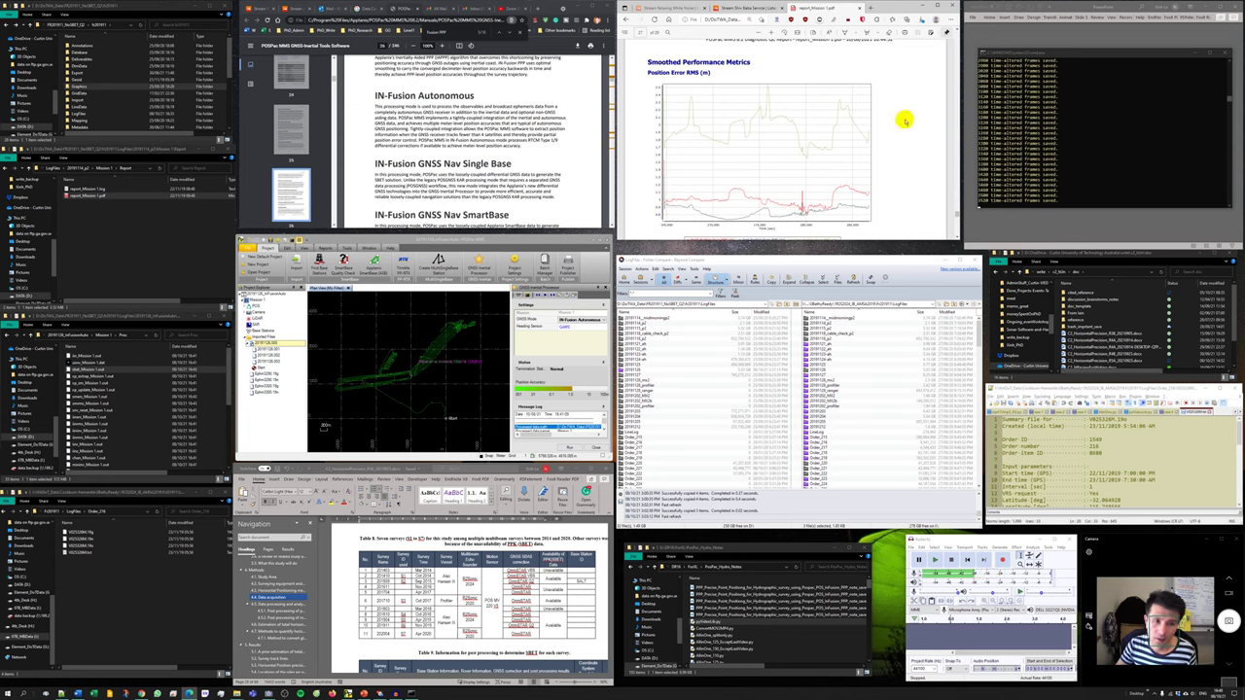
- Plot the smoothed North and East Position Error RMS from Smoothed Performance Metrics in the Display window
left_click(321, 247)
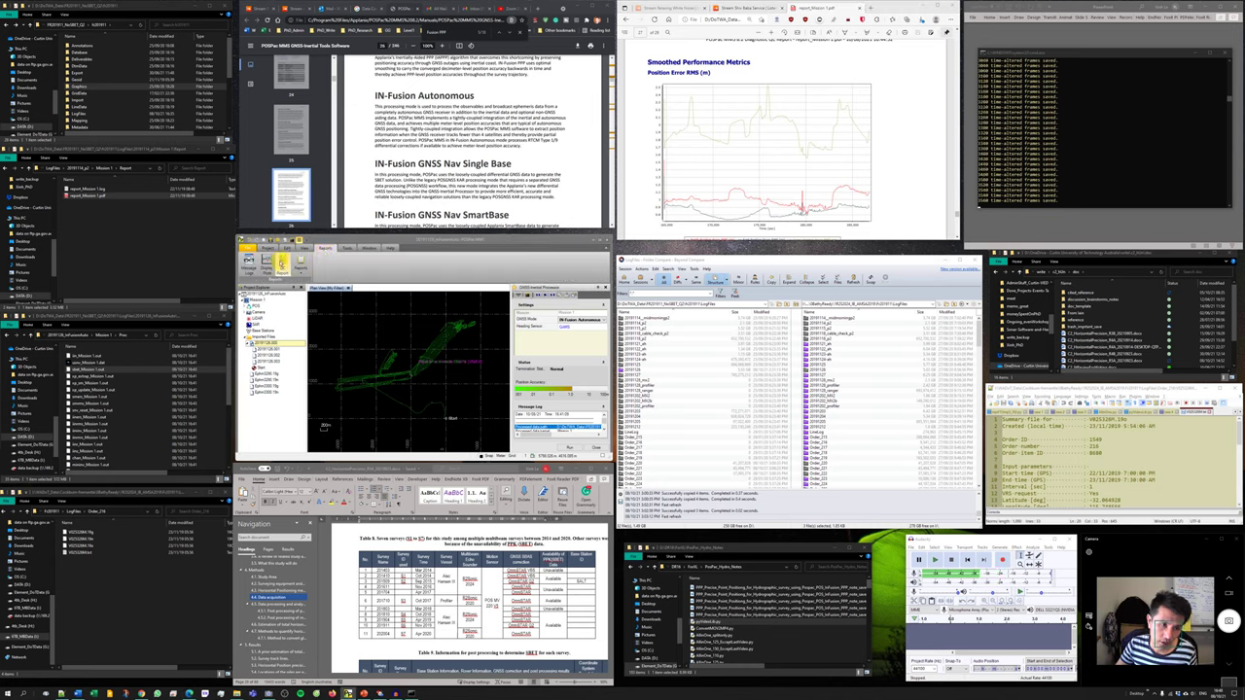
left_click(383, 321)
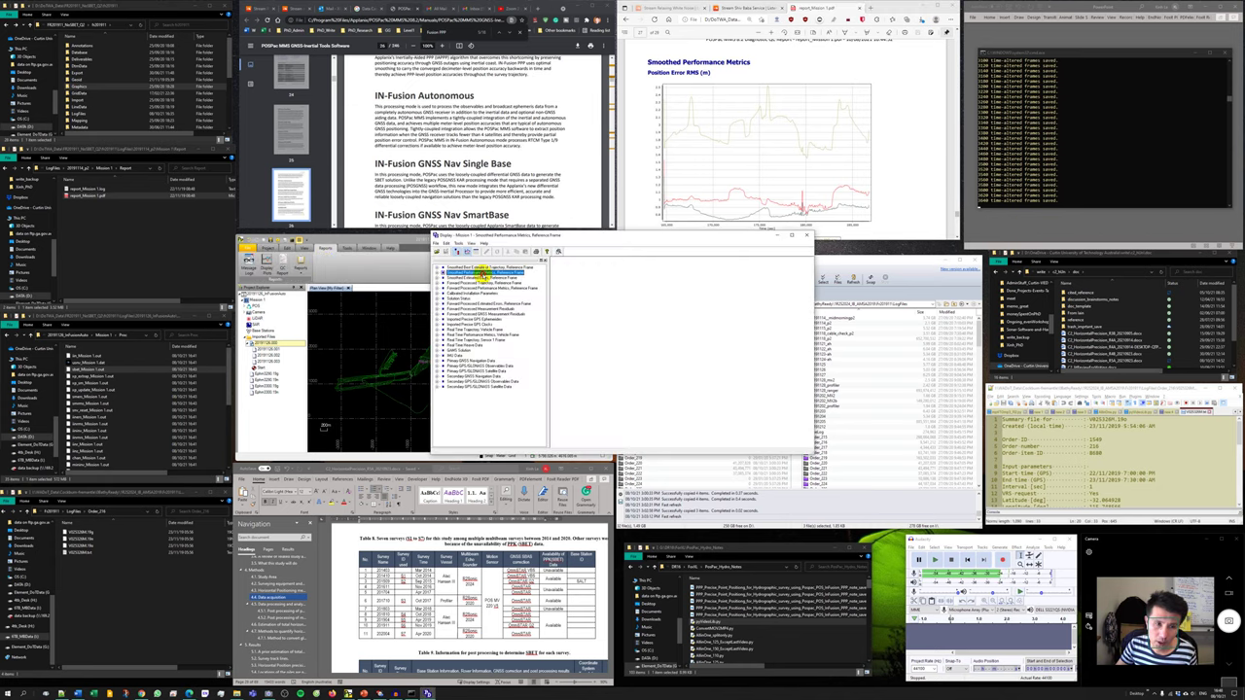
double_click(483, 273)
left_click(481, 277)
left_click(480, 282, "shift")
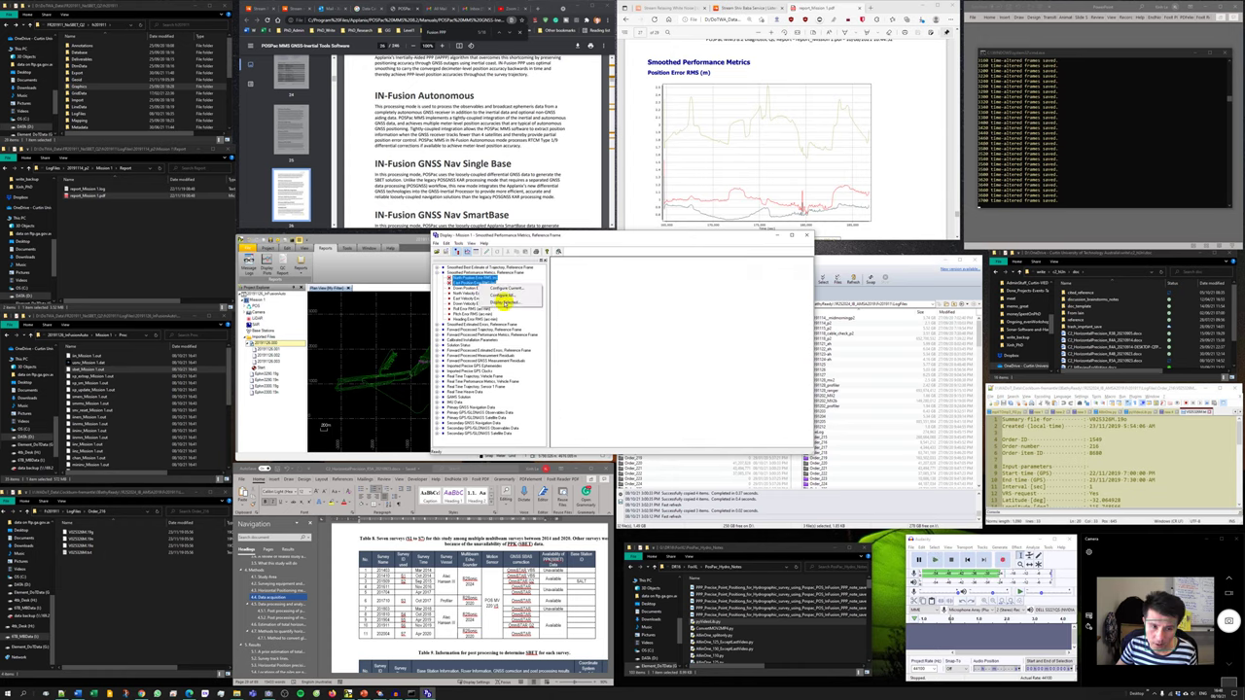
- Save the plot as bitmap InFusion_Auto_Hor RMS.bmp in 20191128_InFusionAuto's Mission 1 Report folder
left_click(434, 242)
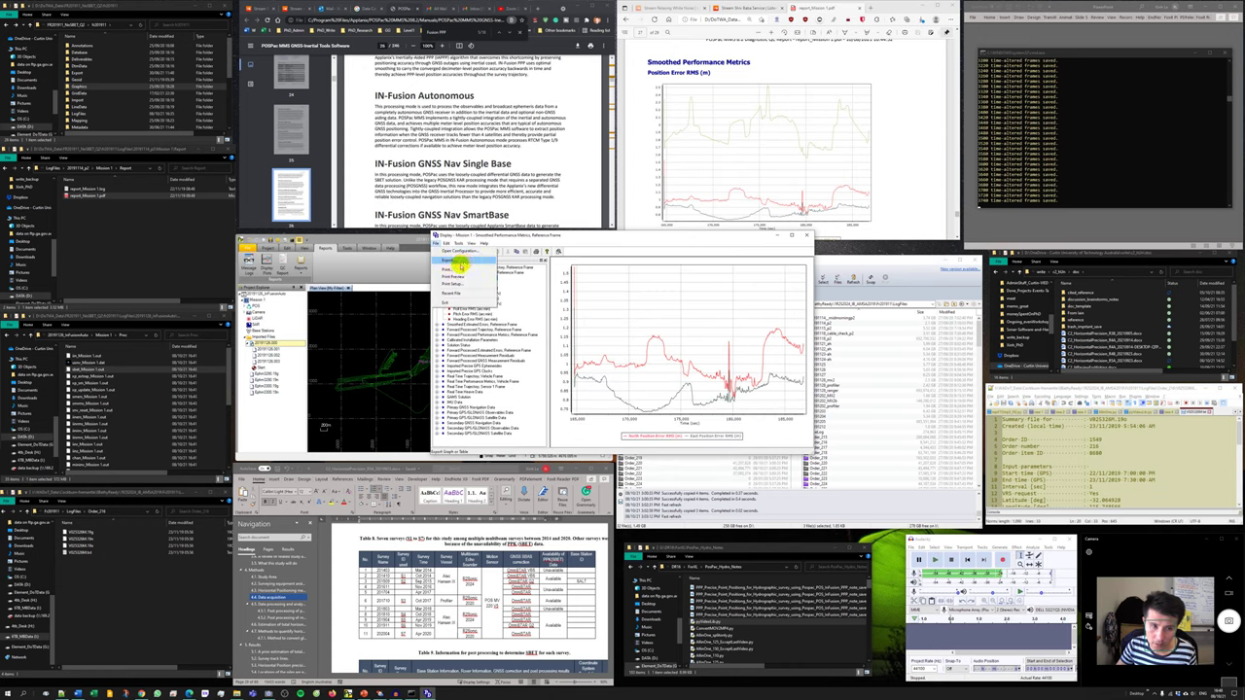
left_click(462, 267)
left_click_drag(616, 252, 957, 274)
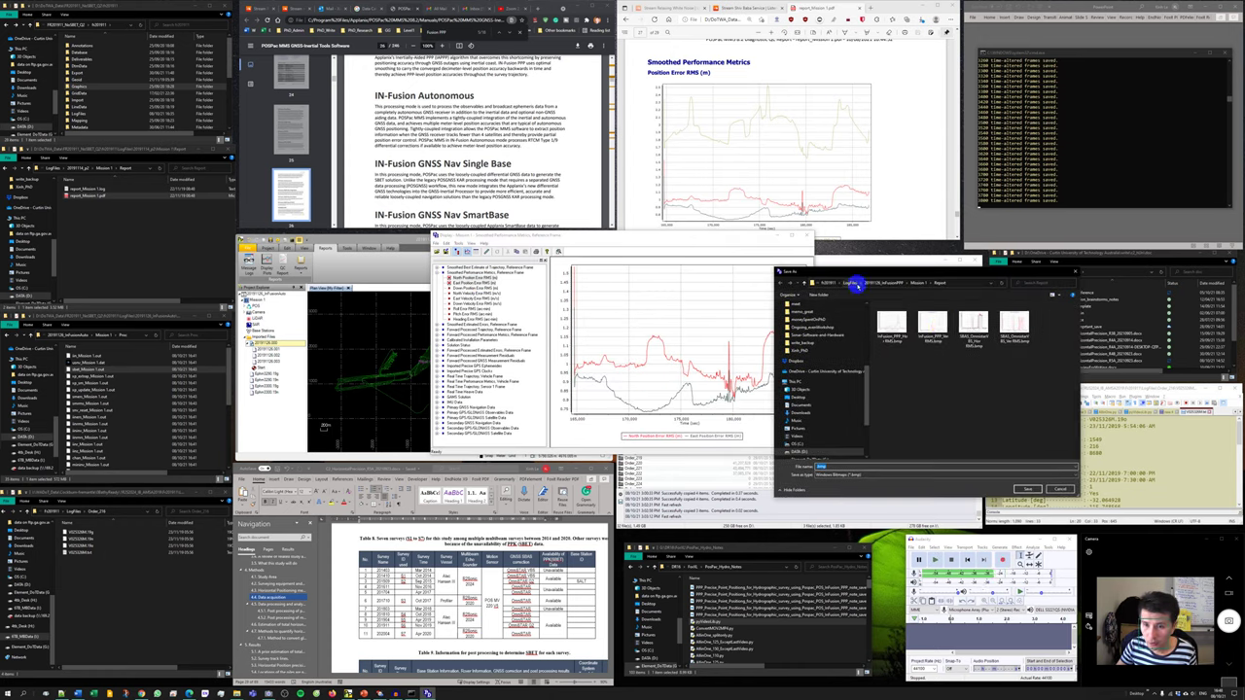
left_click(849, 283)
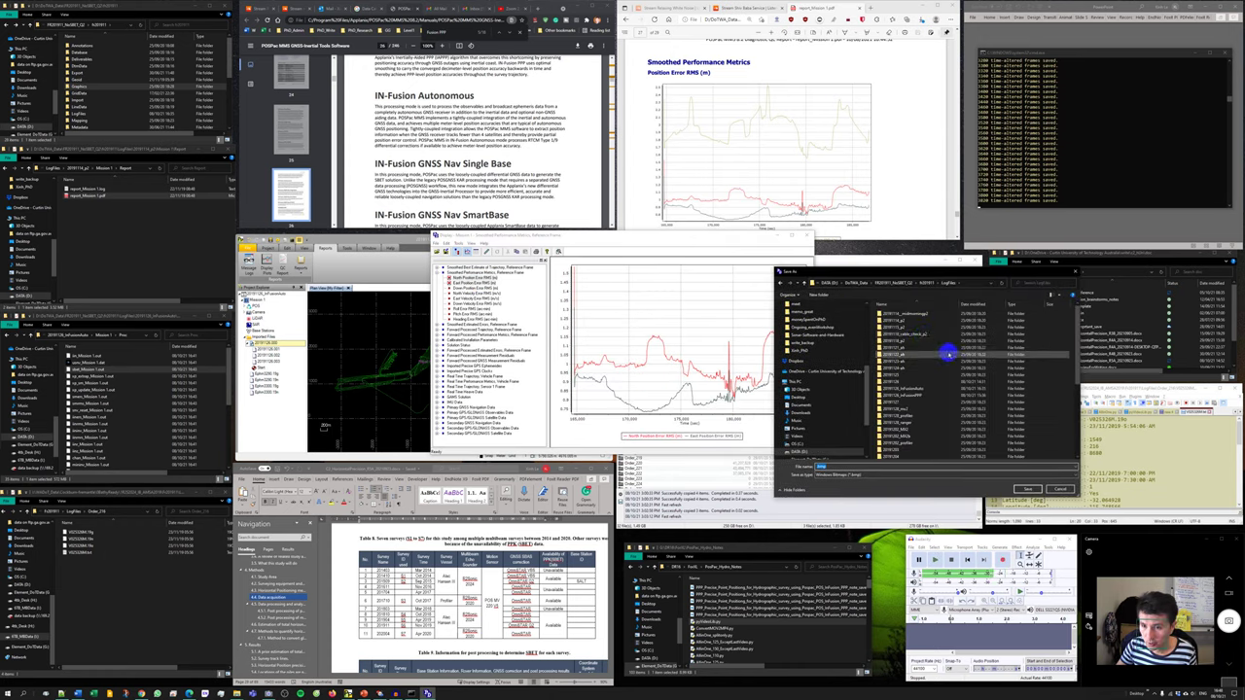
double_click(904, 388)
double_click(894, 321)
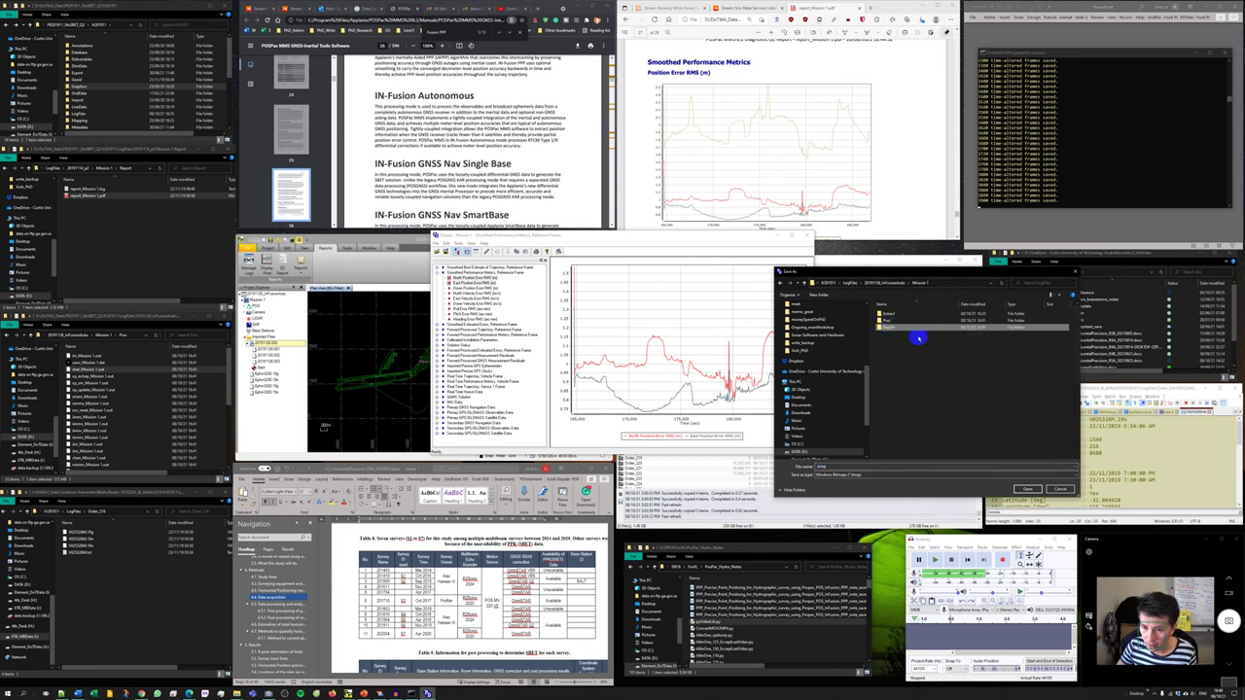
double_click(893, 318)
left_click(916, 467)
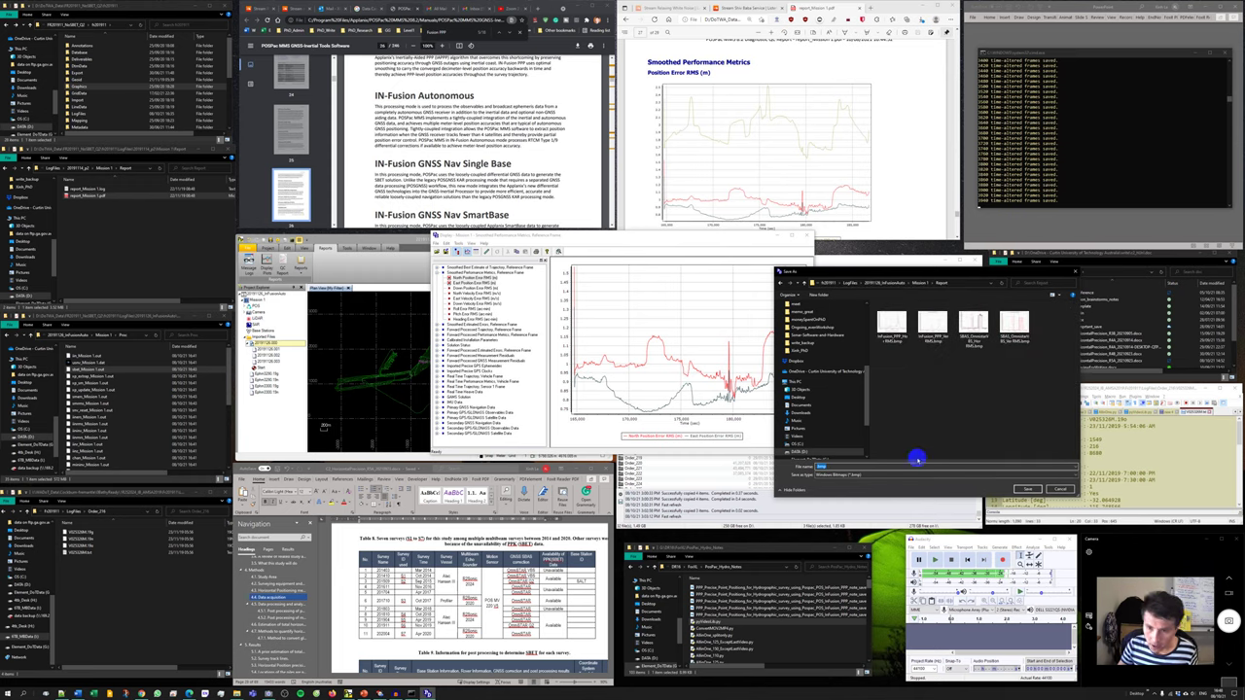
left_click(896, 342)
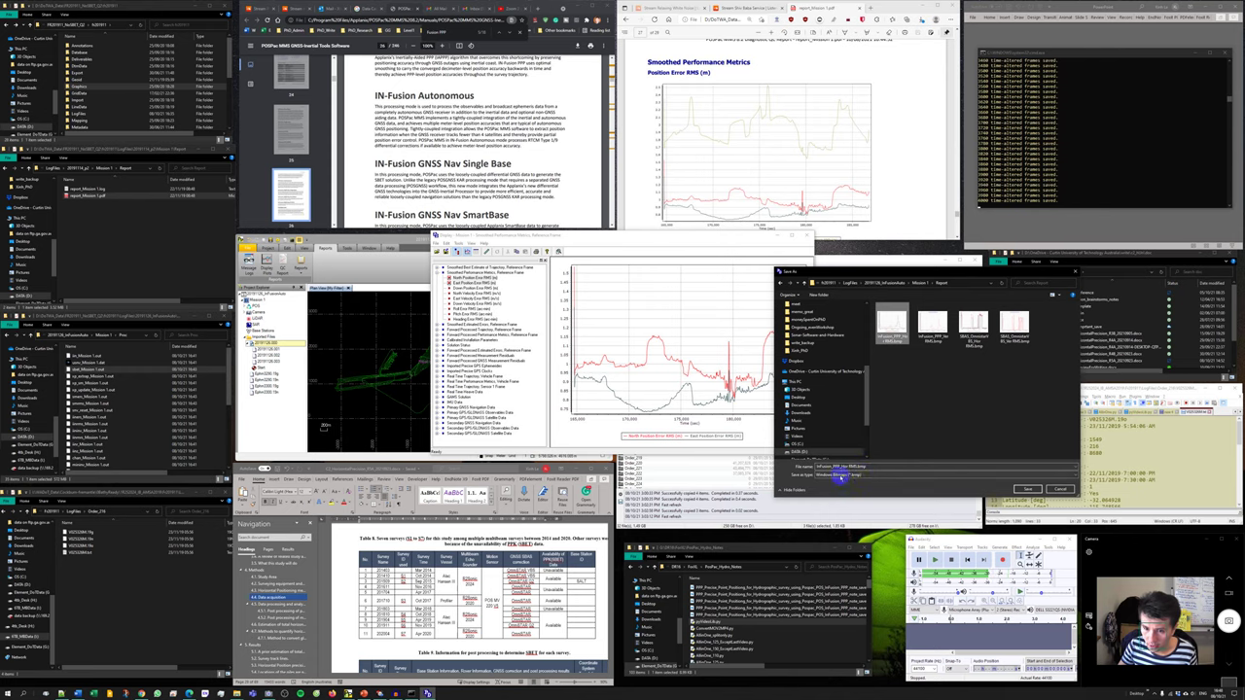
left_click_drag(816, 467, 827, 467)
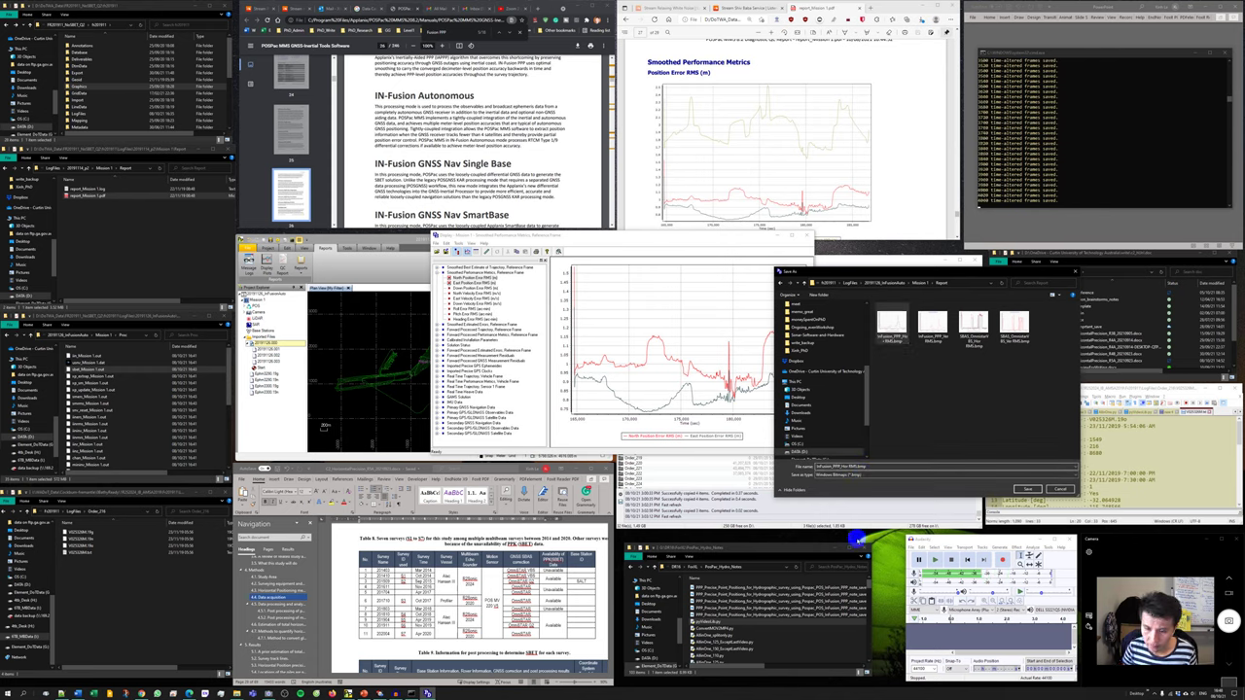
type("Aut")
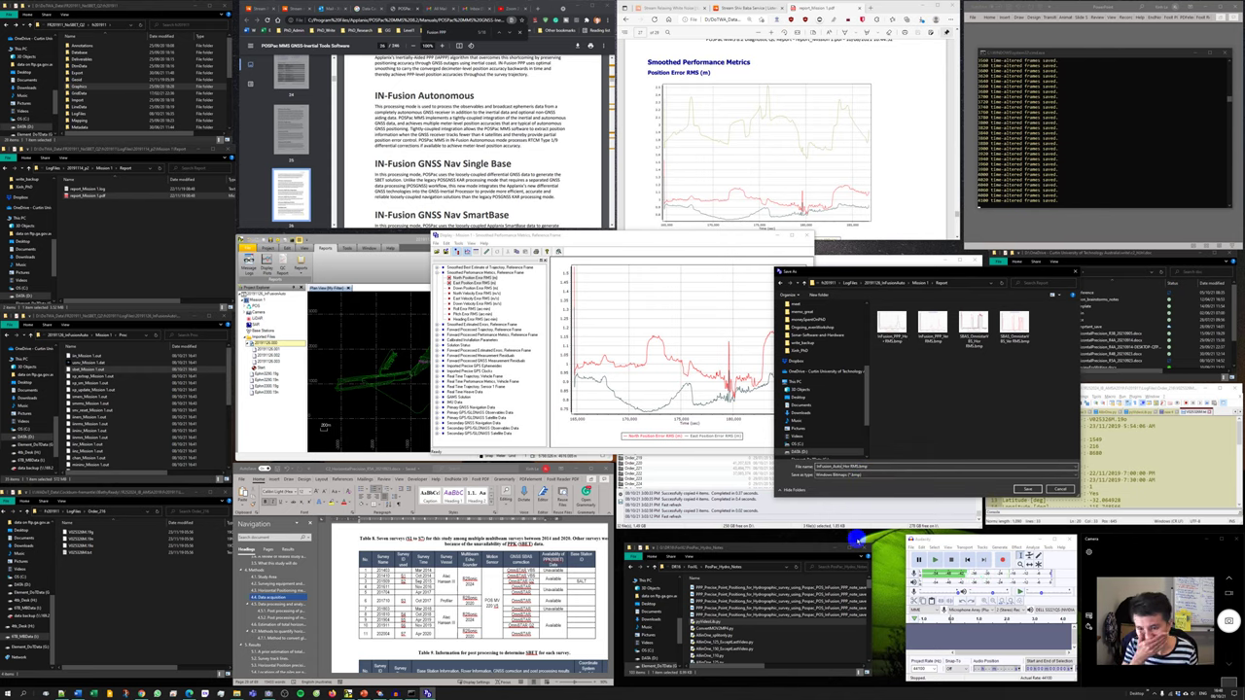
type("o")
left_click(1027, 488)
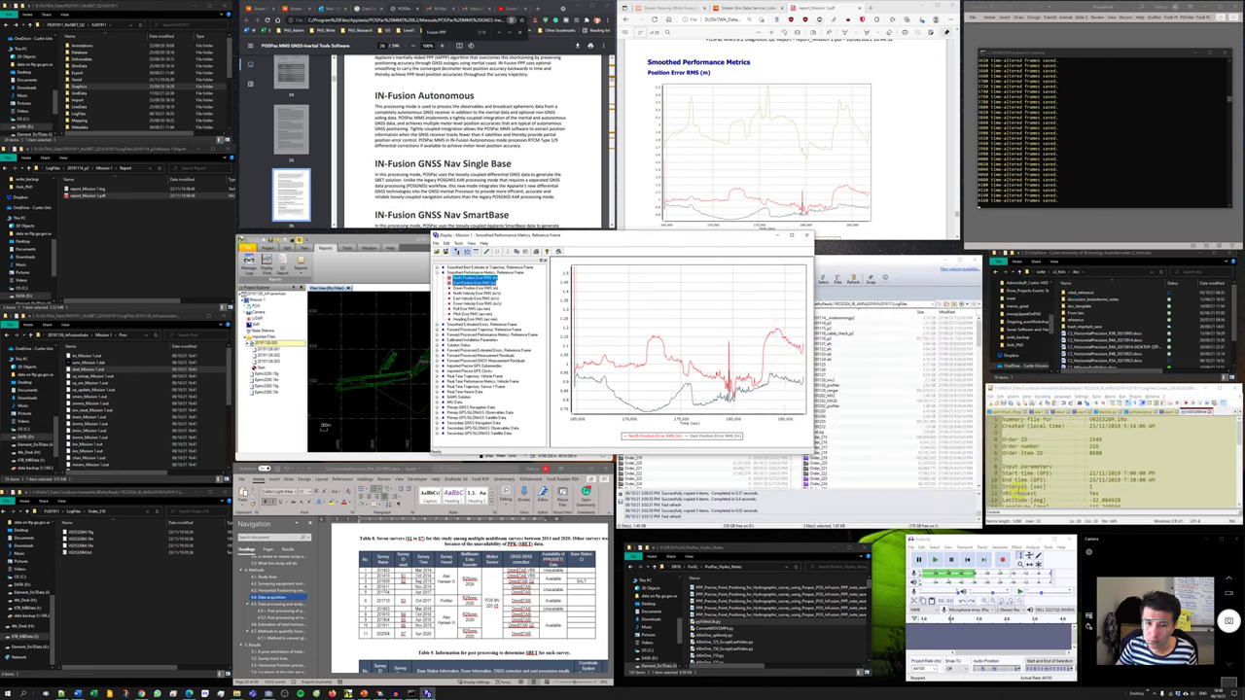
- Plot the smoothed Down Position Error RMS and save it as a bitmap, replacing 'Hor' in the name
left_click(472, 289)
left_click(439, 243)
left_click(444, 261)
left_click_drag(840, 467, 853, 467)
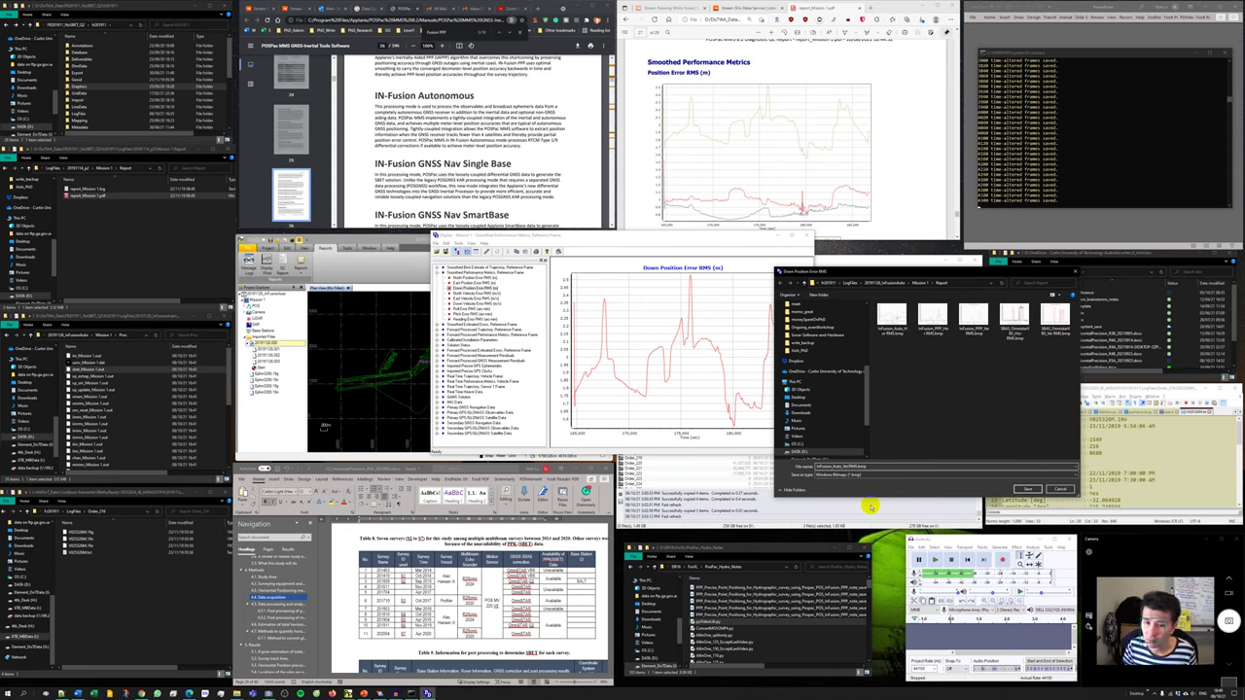
key("Return")
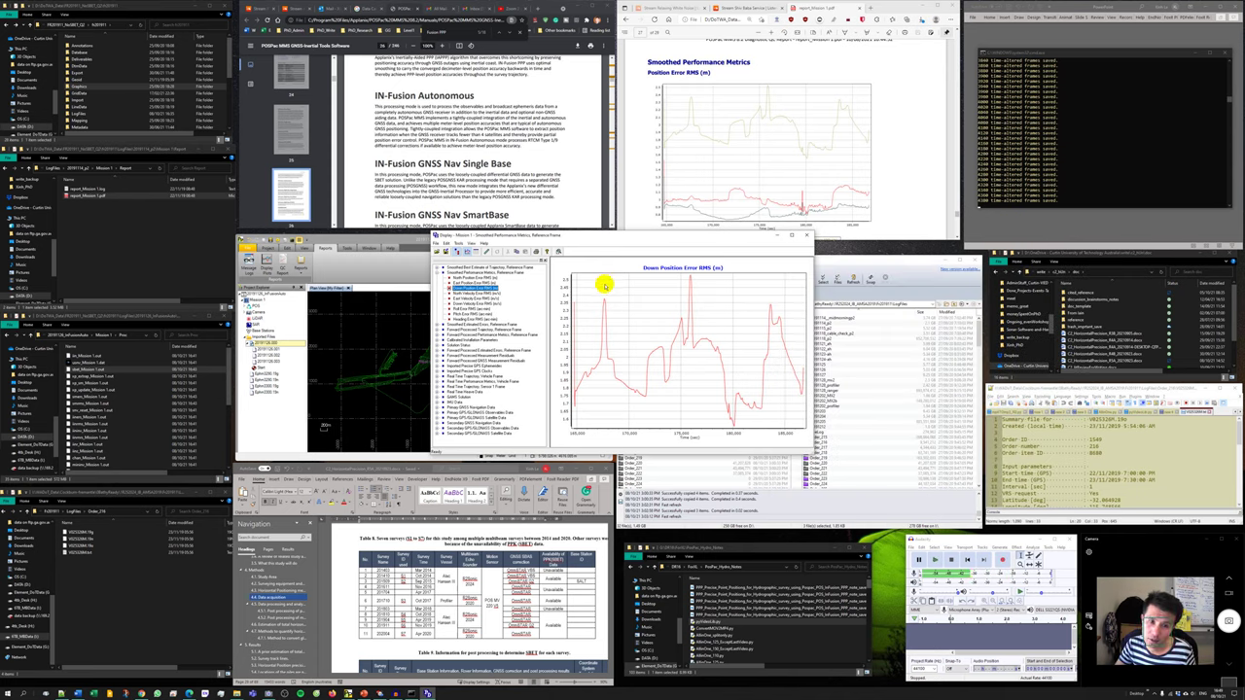
- Display the real-time Down Position Error RMS from Real Time Performance Metrics, Vehicle Frame
double_click(479, 382)
left_click(476, 388)
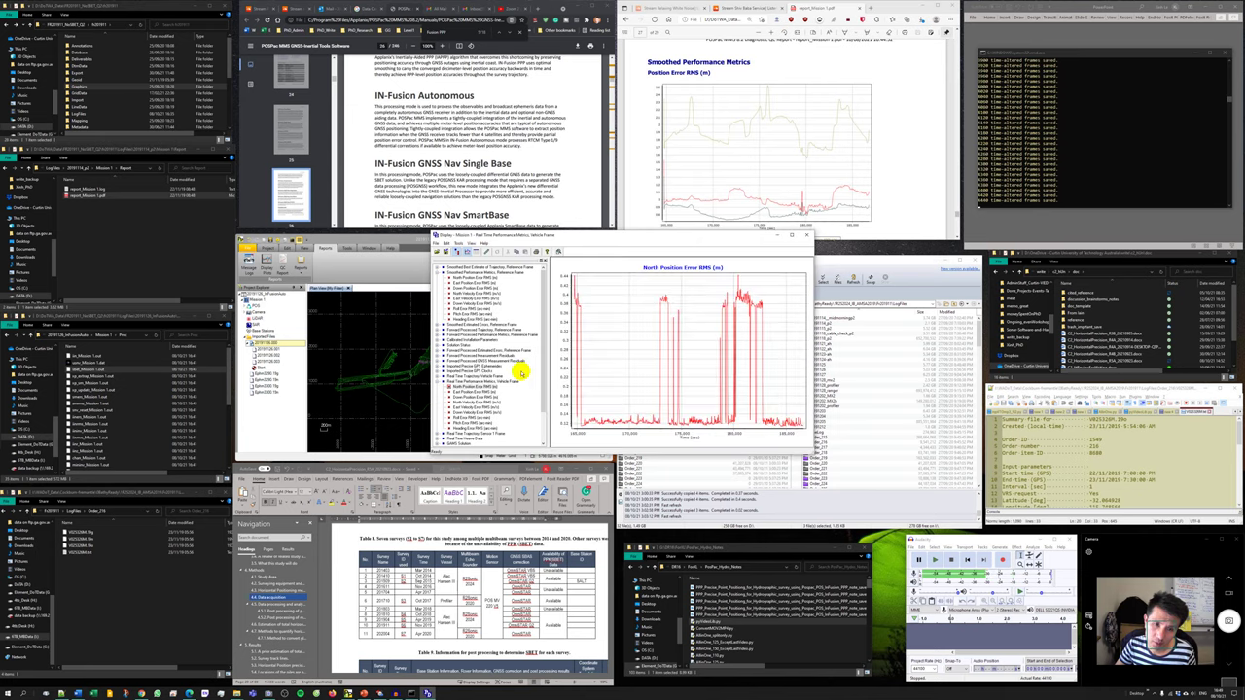
left_click(491, 398)
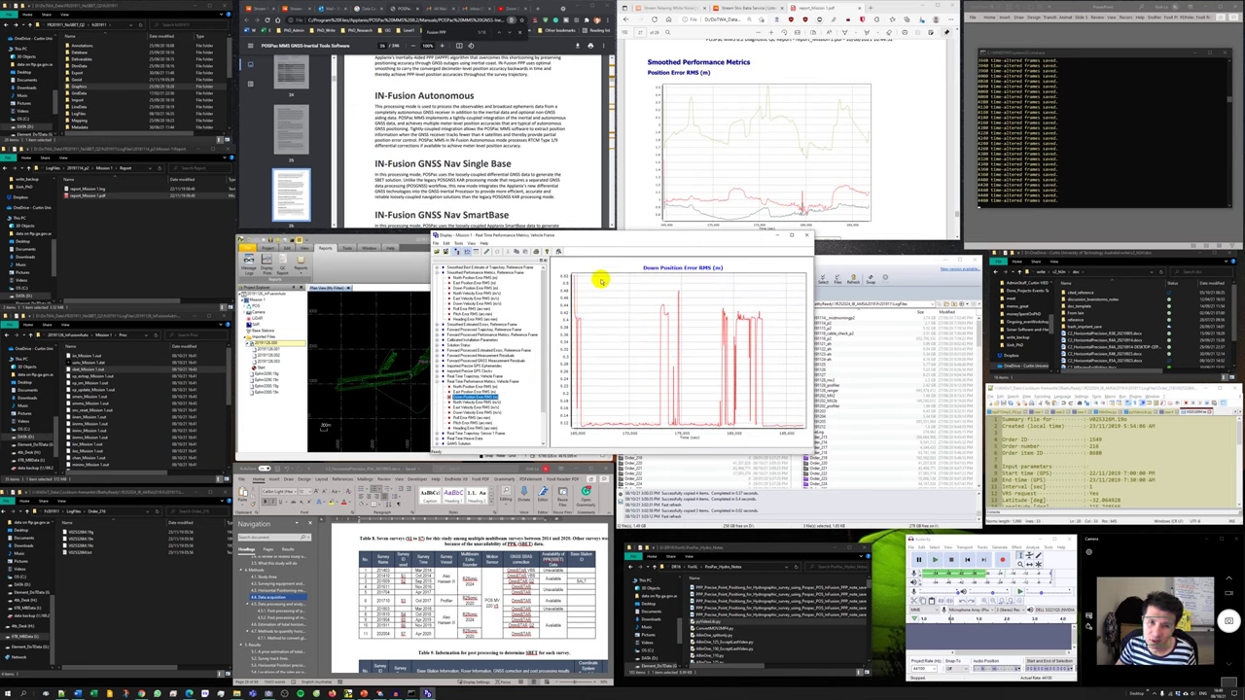
- Close the plot Display window, returning to the GNSS-Inertial Processor settings
left_click(806, 236)
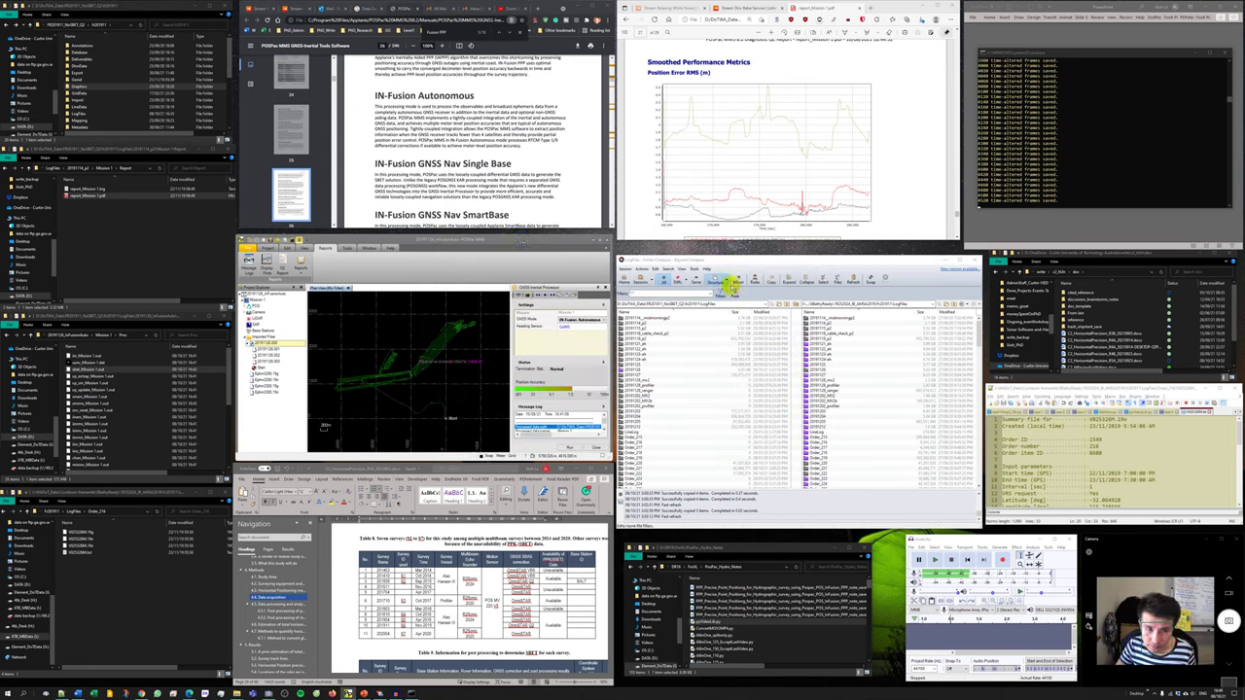